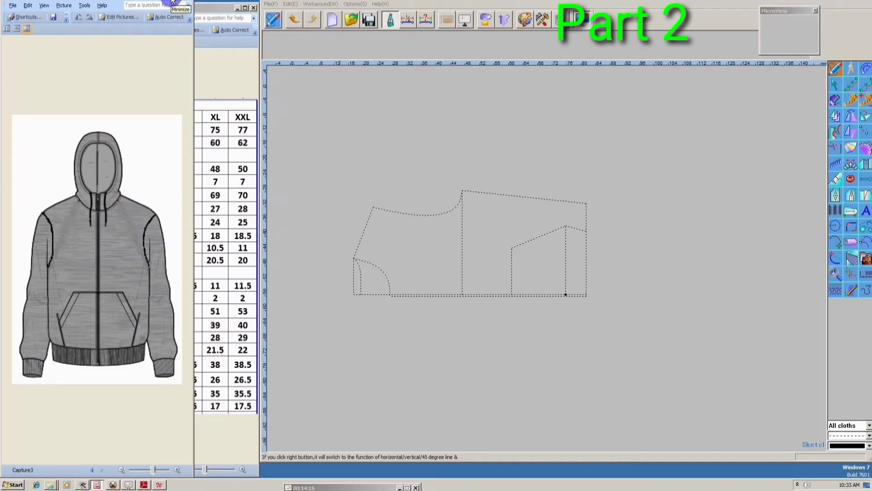
Step: Bring the hoodie size chart window in front of the sketch
{"action": "left_click", "coordinate": [220, 73]}
Step: Glance at the hoodie sketch, then bring the size chart back in front and scroll through it
{"action": "left_click", "coordinate": [371, 321]}
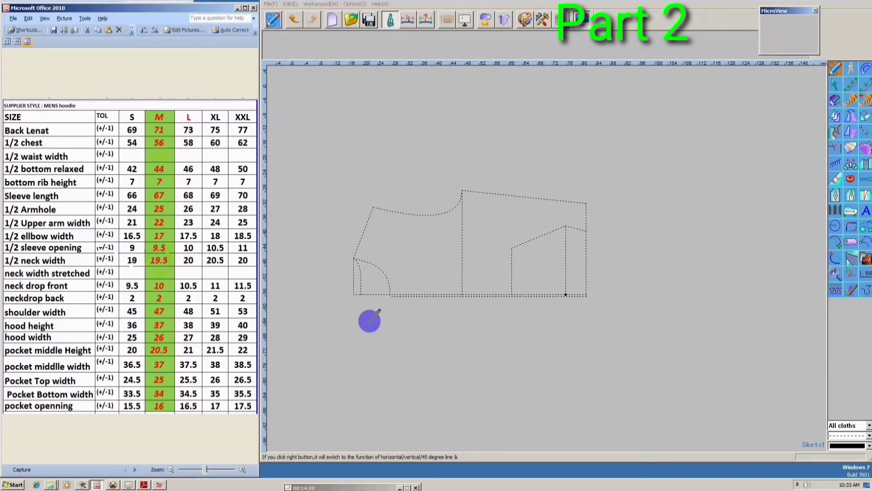
{"action": "left_click", "coordinate": [113, 484]}
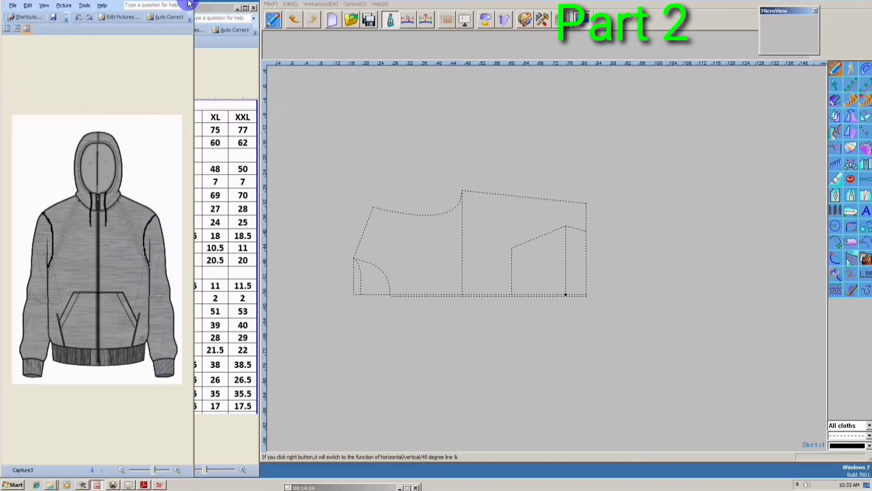
{"action": "left_click", "coordinate": [200, 6]}
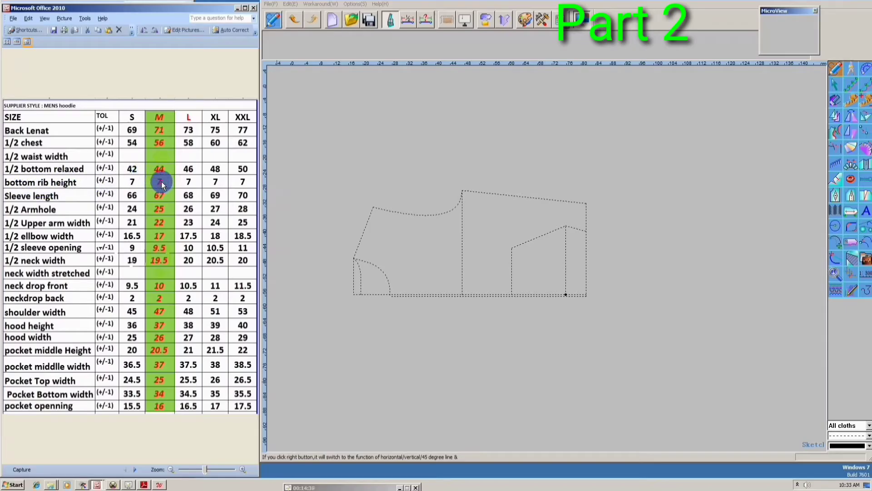
{"action": "scroll", "coordinate": [393, 226], "scroll_direction": "down", "scroll_amount": 3}
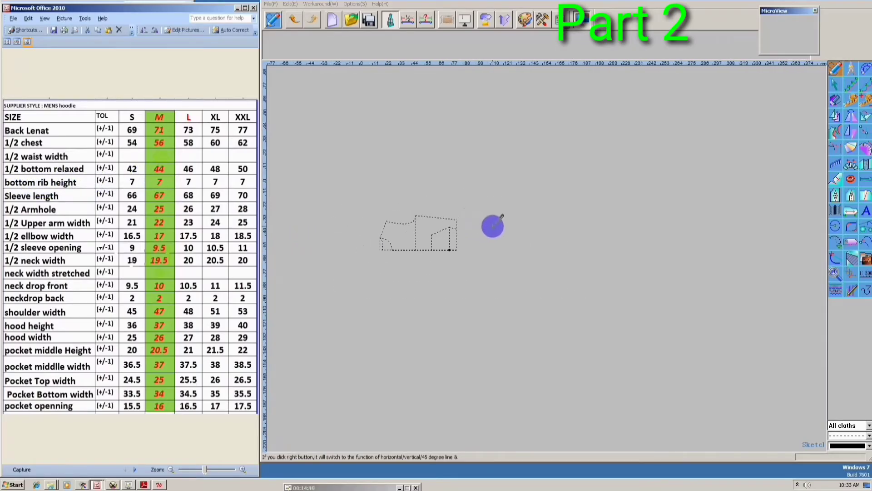
{"action": "scroll", "coordinate": [458, 236], "scroll_direction": "up", "scroll_amount": 2}
{"action": "scroll", "coordinate": [469, 236], "scroll_direction": "up", "scroll_amount": 2}
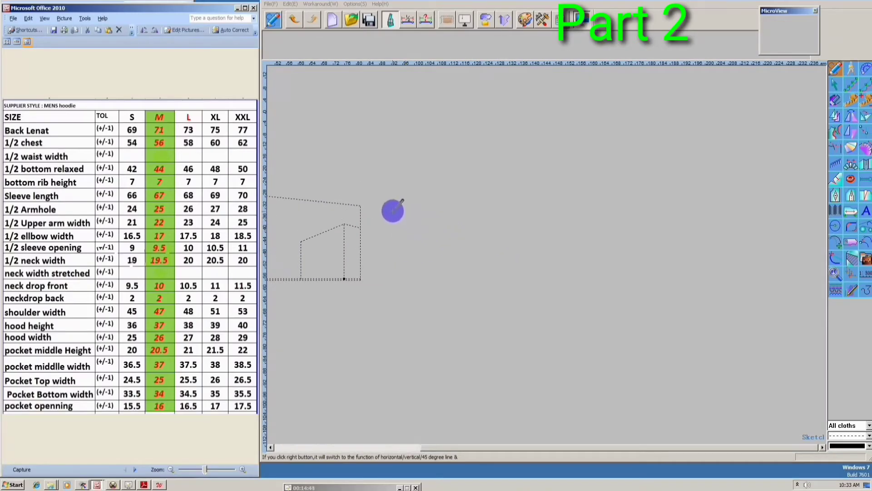
Step: Draw a rectangle 60 cm wide and 22 cm high next to the body pattern
{"action": "left_click_drag", "start_coordinate": [393, 212], "coordinate": [497, 263]}
{"action": "left_click_drag", "start_coordinate": [295, 103], "coordinate": [263, 104]}
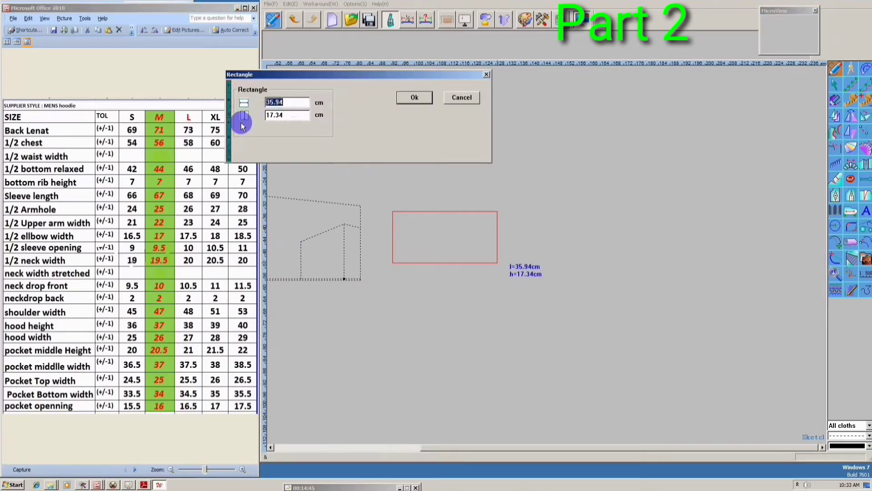
{"action": "type", "text": "60"}
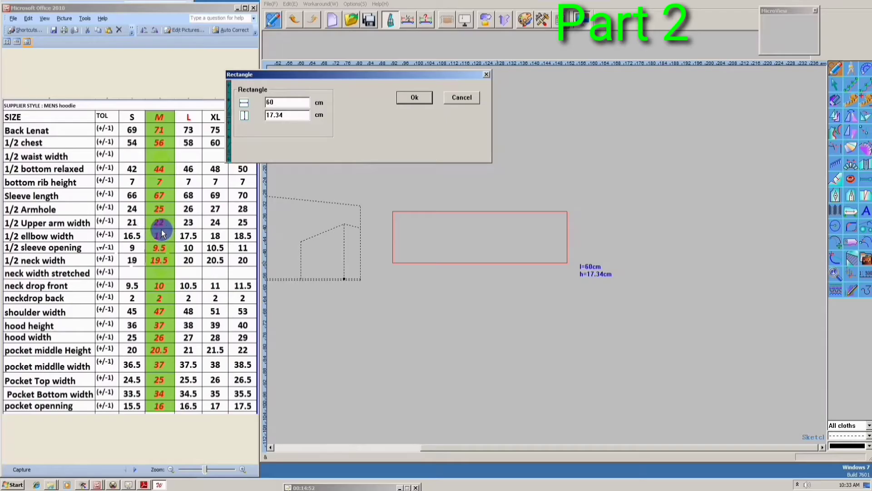
{"action": "double_click", "coordinate": [286, 115]}
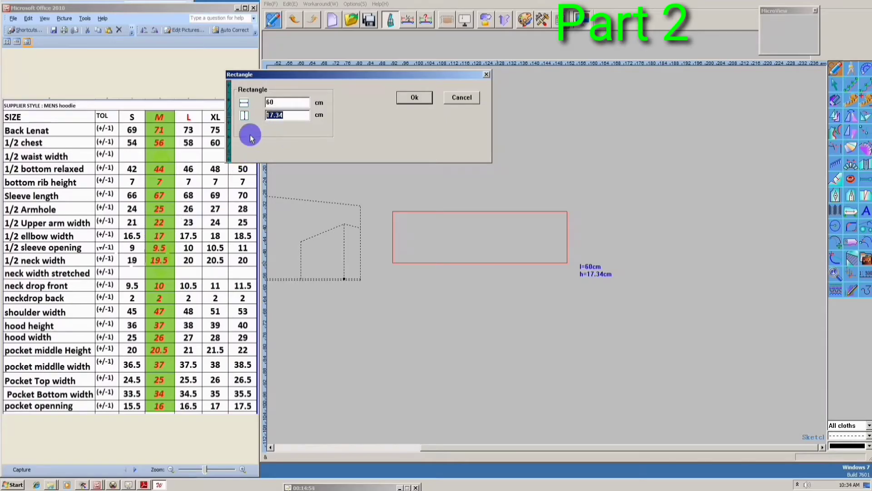
{"action": "type", "text": "22"}
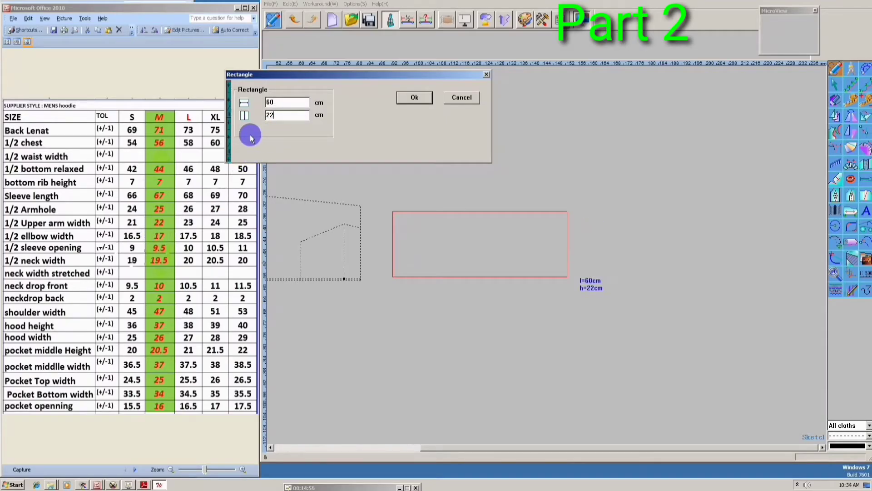
{"action": "left_click", "coordinate": [411, 99]}
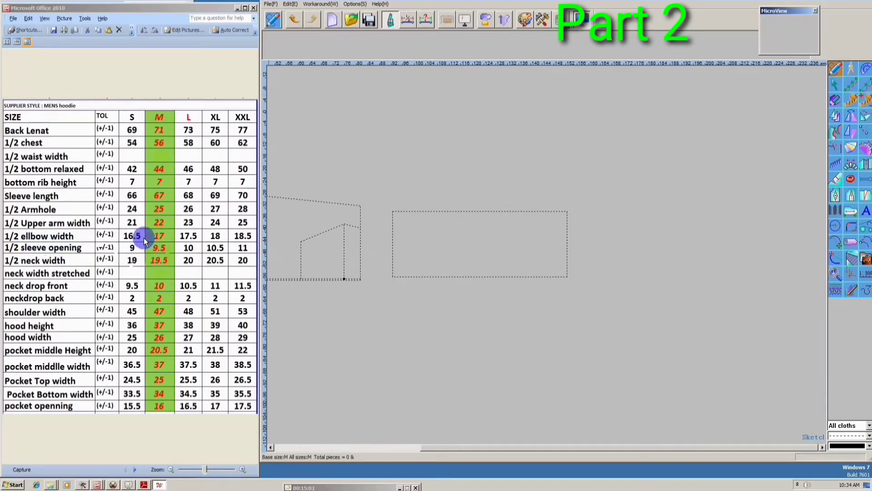
{"action": "left_click", "coordinate": [851, 84]}
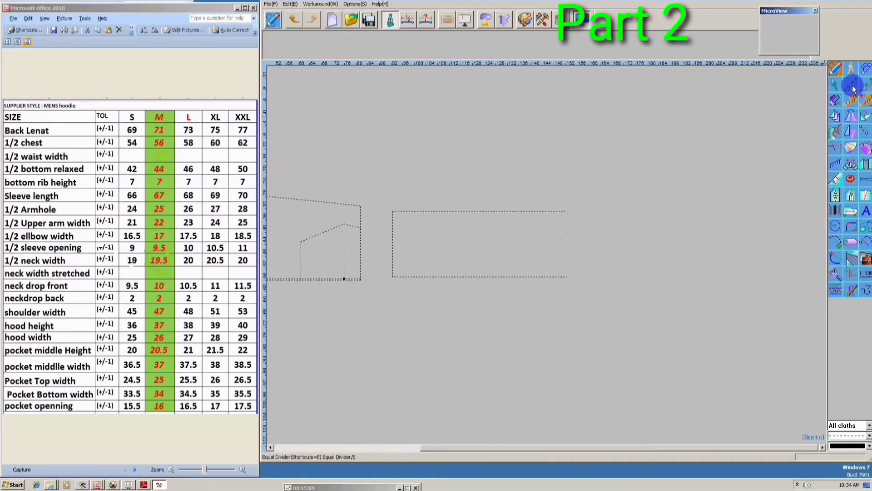
Step: Halve the rectangle's bottom edge and draw a vertical line from that midpoint to the top edge
{"action": "left_click", "coordinate": [394, 277]}
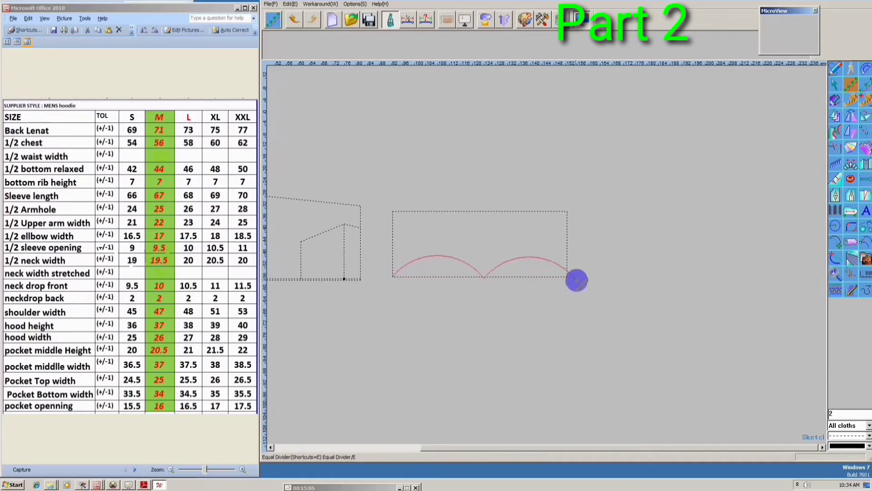
{"action": "left_click", "coordinate": [566, 276]}
{"action": "right_click", "coordinate": [490, 272]}
{"action": "left_click", "coordinate": [478, 276]}
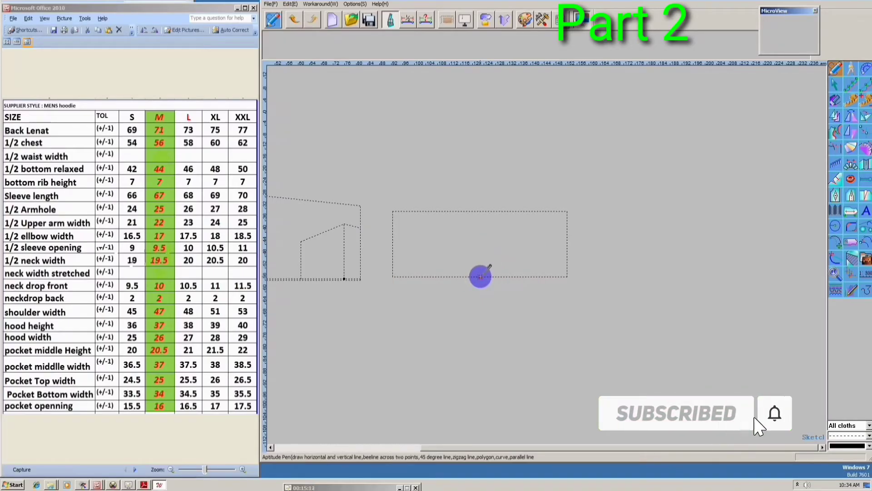
{"action": "left_click", "coordinate": [480, 276]}
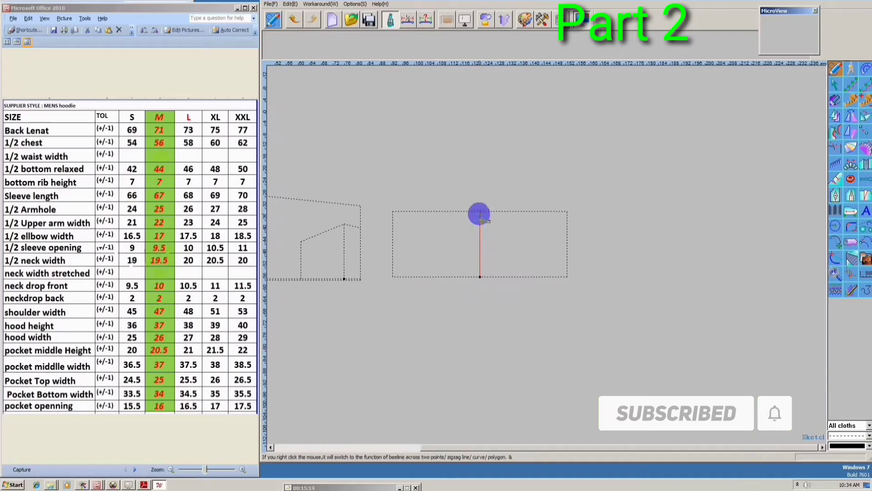
{"action": "left_click", "coordinate": [480, 211]}
{"action": "right_click", "coordinate": [492, 246]}
{"action": "scroll", "coordinate": [492, 247], "scroll_direction": "up", "scroll_amount": 1}
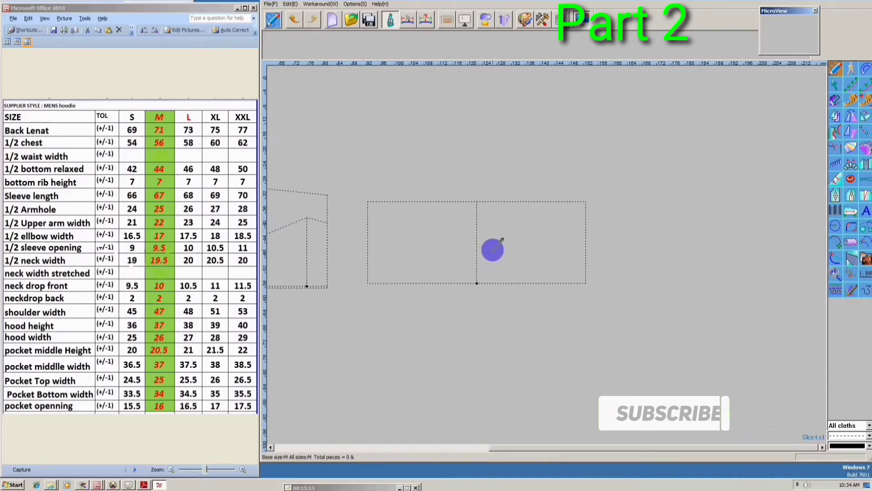
Step: Move the vertical dividing line 3.5 cm to the right
{"action": "left_click", "coordinate": [836, 85]}
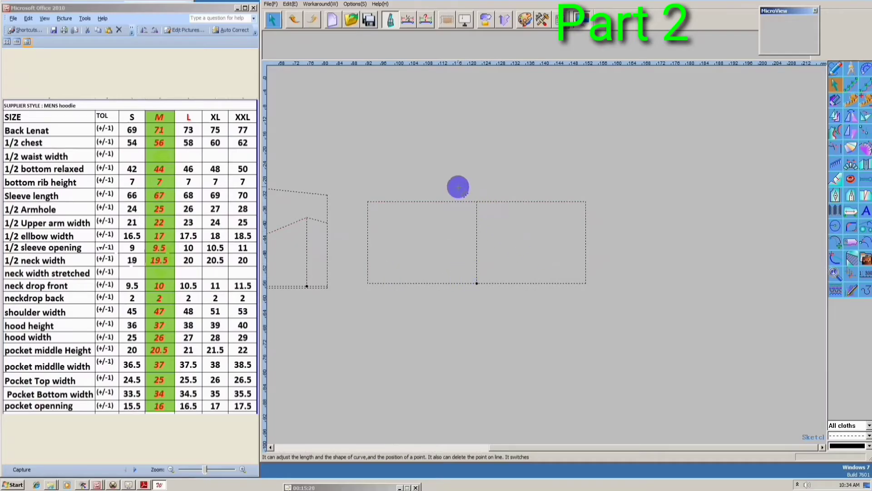
{"action": "left_click_drag", "start_coordinate": [454, 180], "coordinate": [489, 330]}
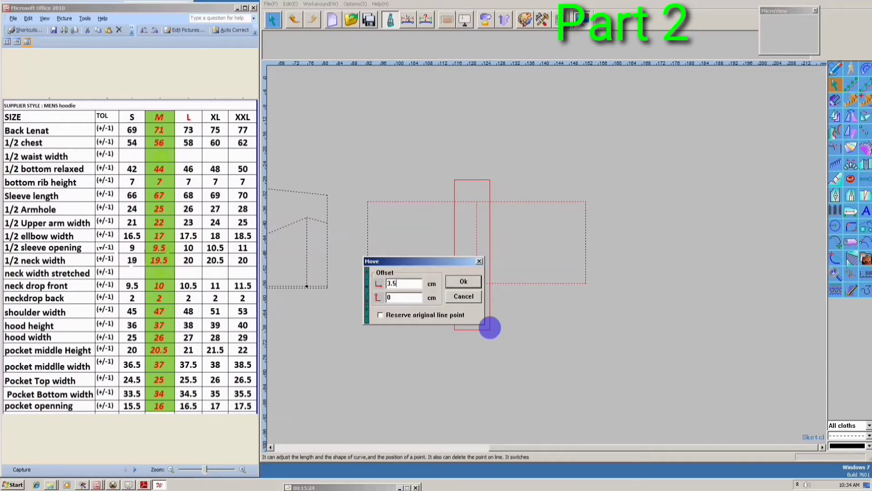
{"action": "left_click", "coordinate": [471, 282]}
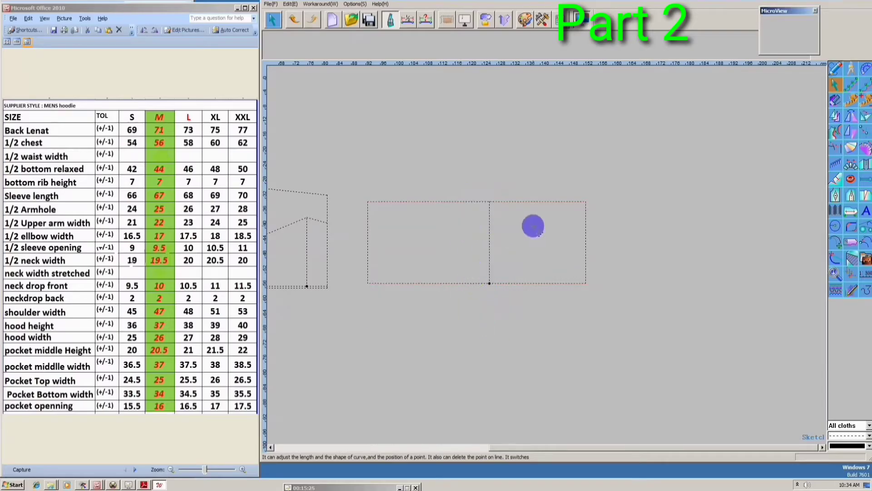
{"action": "scroll", "coordinate": [533, 225], "scroll_direction": "up", "scroll_amount": 2}
{"action": "scroll", "coordinate": [533, 226], "scroll_direction": "down", "scroll_amount": 2}
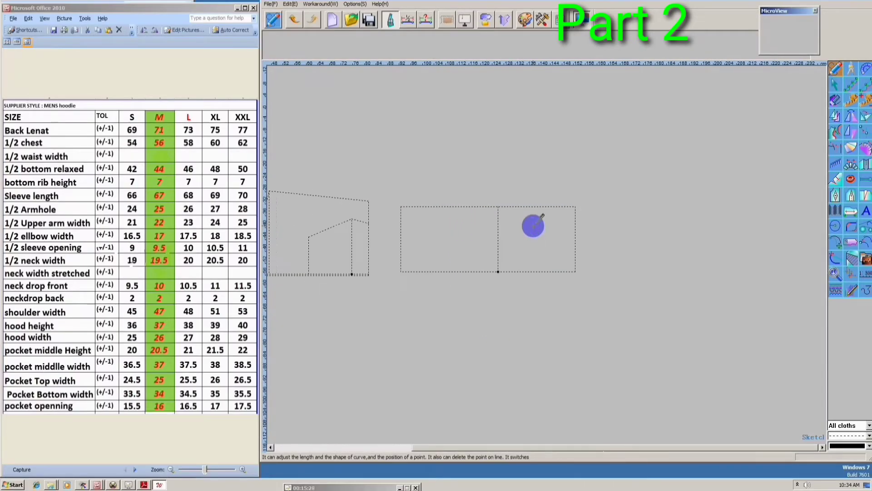
Step: Move the rectangle's top-left corner 13 cm to the right
{"action": "left_click", "coordinate": [835, 84]}
{"action": "scroll", "coordinate": [390, 216], "scroll_direction": "up", "scroll_amount": 2}
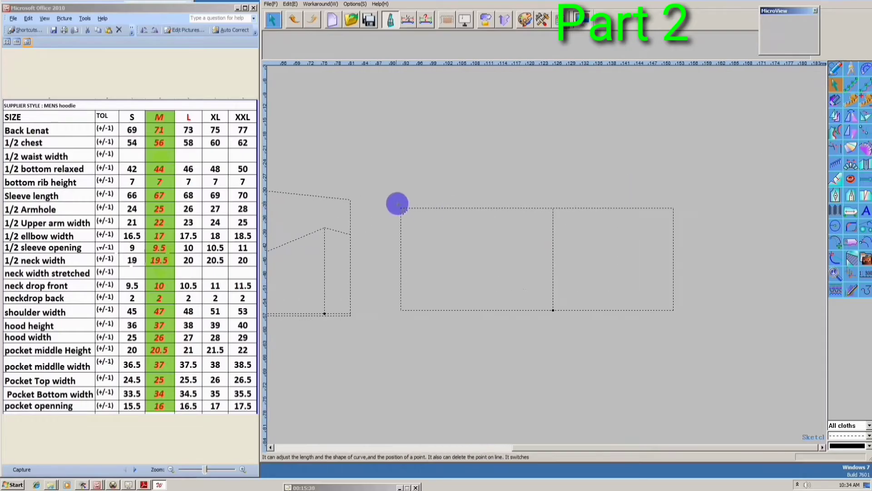
{"action": "left_click_drag", "start_coordinate": [389, 194], "coordinate": [418, 234]}
{"action": "key", "text": "Return"}
{"action": "type", "text": "13"}
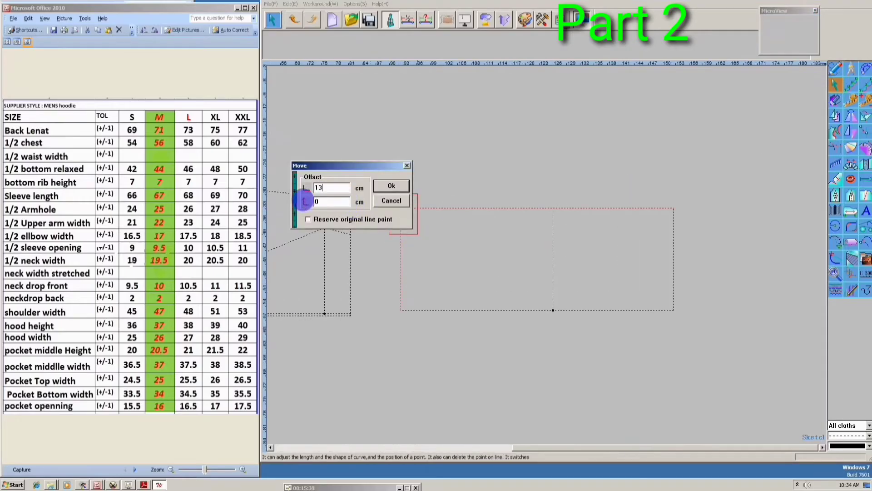
{"action": "key", "text": "Return"}
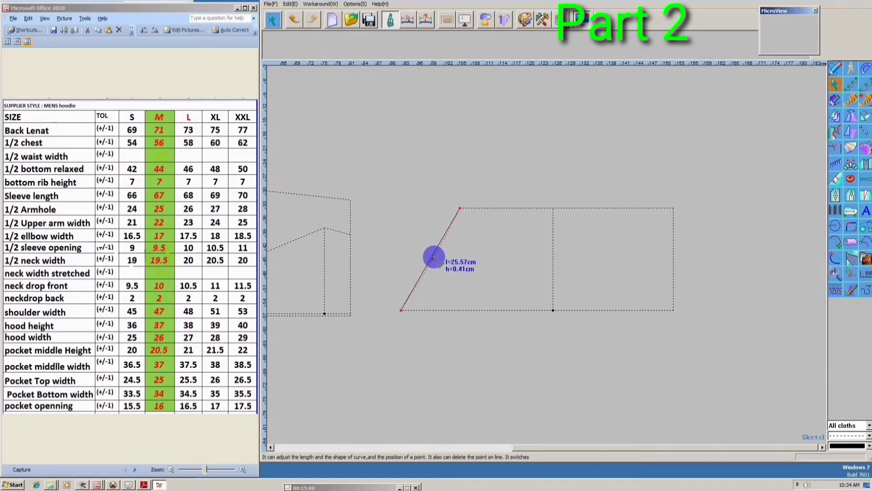
Step: Bend the slanted edge into a curve and start a line to a point 17 cm along the divider
{"action": "left_click", "coordinate": [405, 282]}
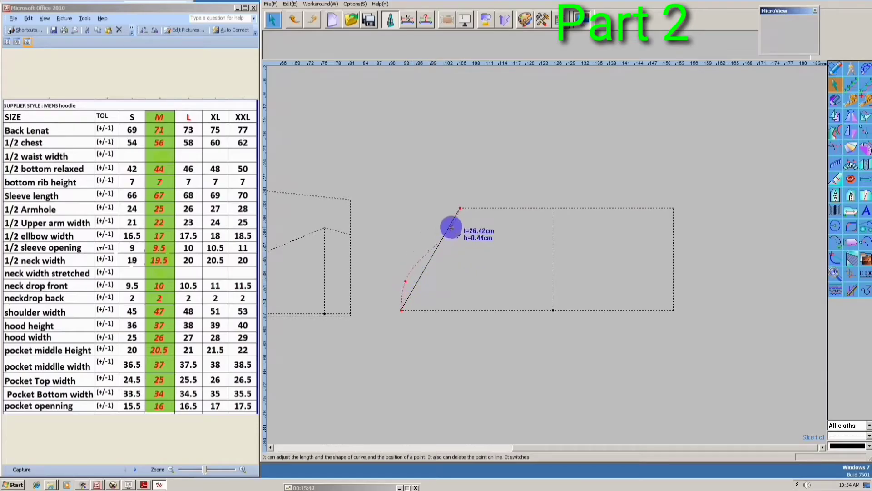
{"action": "right_click", "coordinate": [468, 241]}
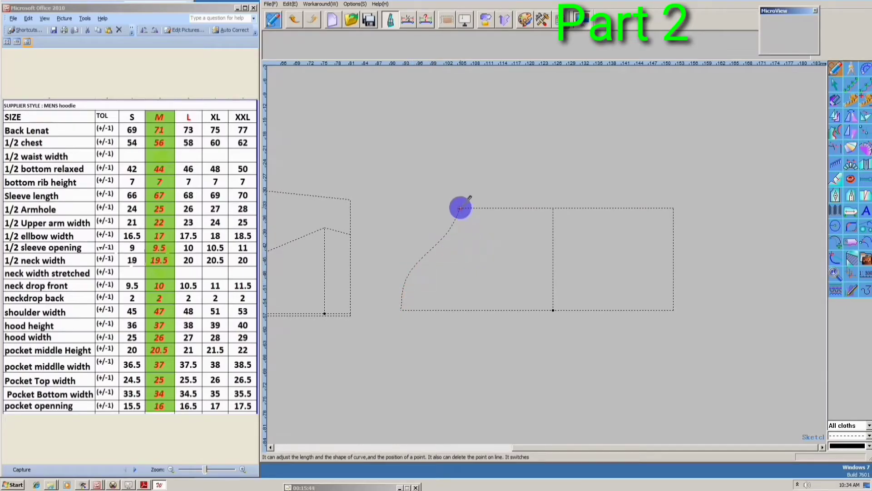
{"action": "left_click", "coordinate": [460, 208]}
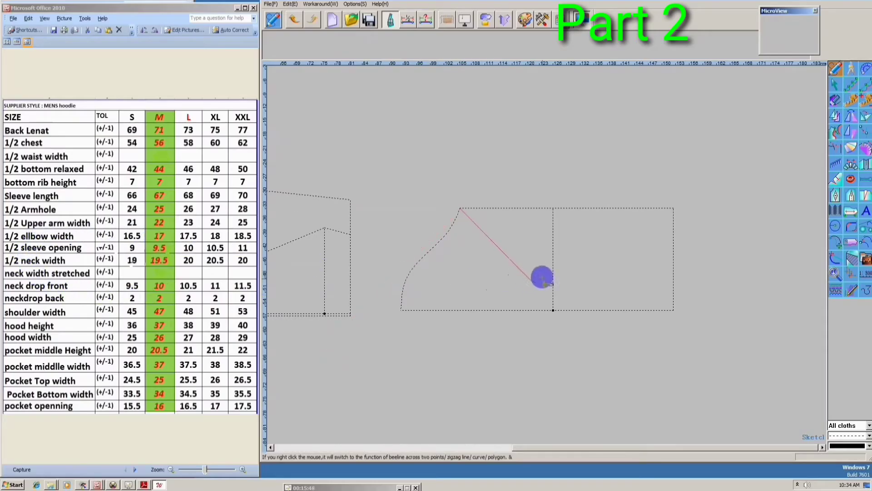
{"action": "left_click", "coordinate": [553, 295]}
{"action": "type", "text": "17"}
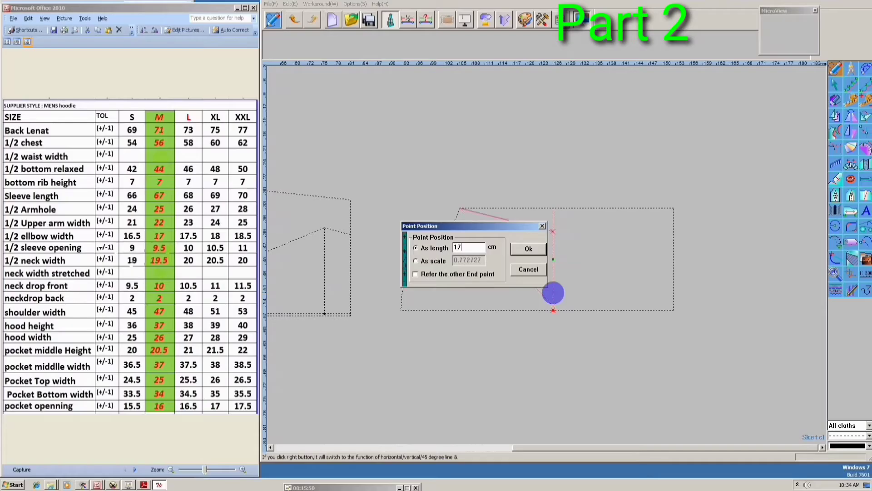
{"action": "key", "text": "Return"}
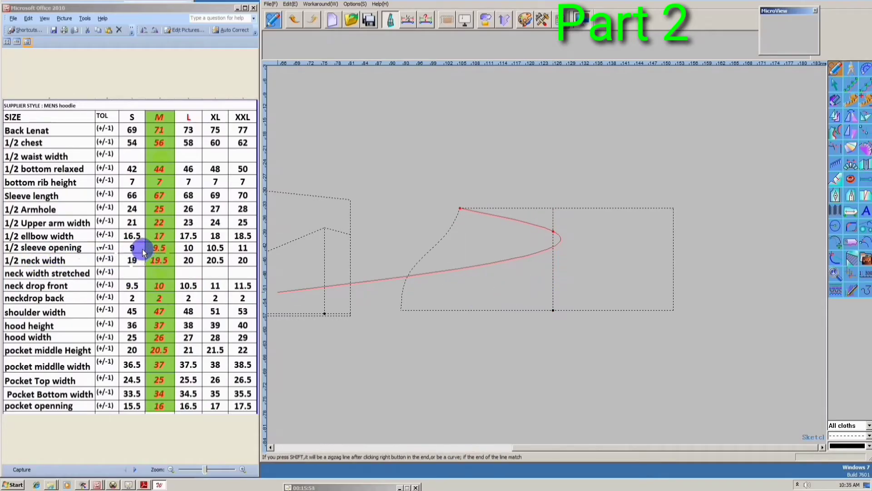
Step: Check the hoodie sketch, then bring the size measurement table back in front
{"action": "left_click", "coordinate": [119, 485]}
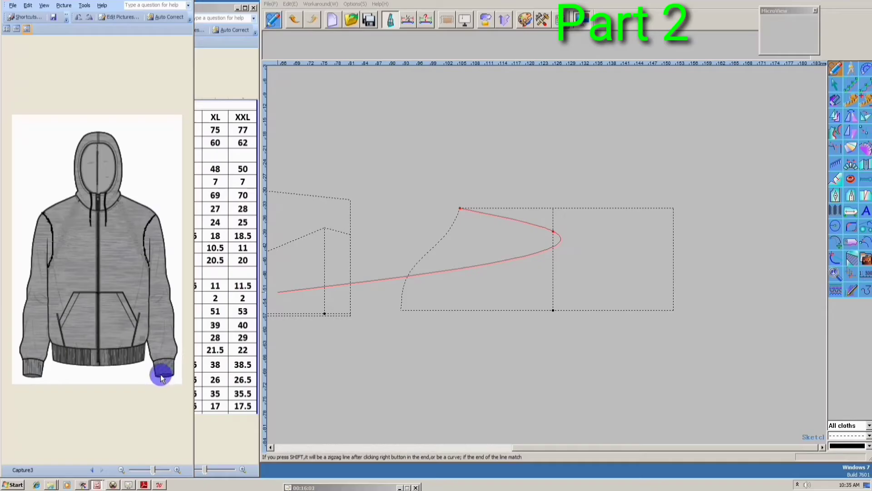
{"action": "left_click", "coordinate": [214, 69]}
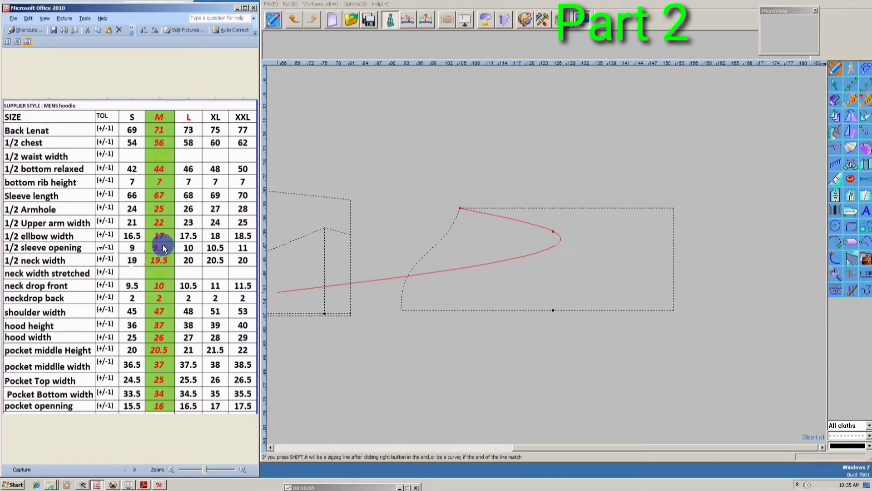
{"action": "left_click", "coordinate": [119, 3]}
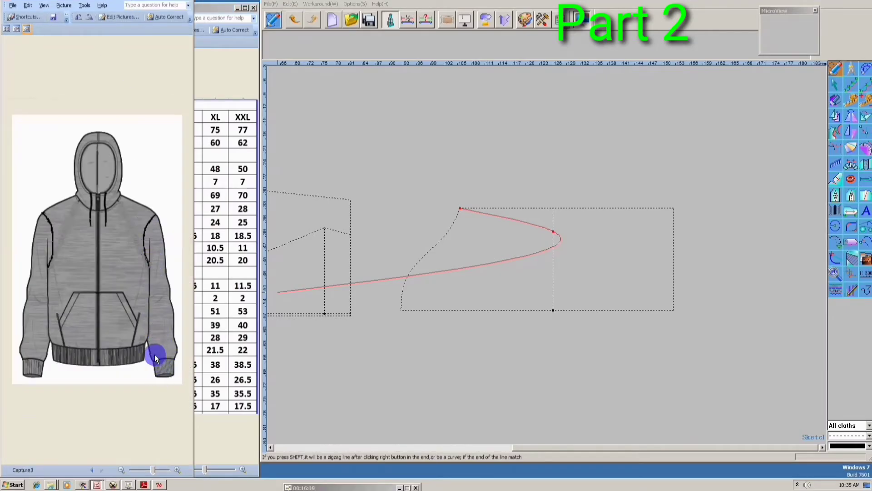
{"action": "left_click", "coordinate": [213, 72]}
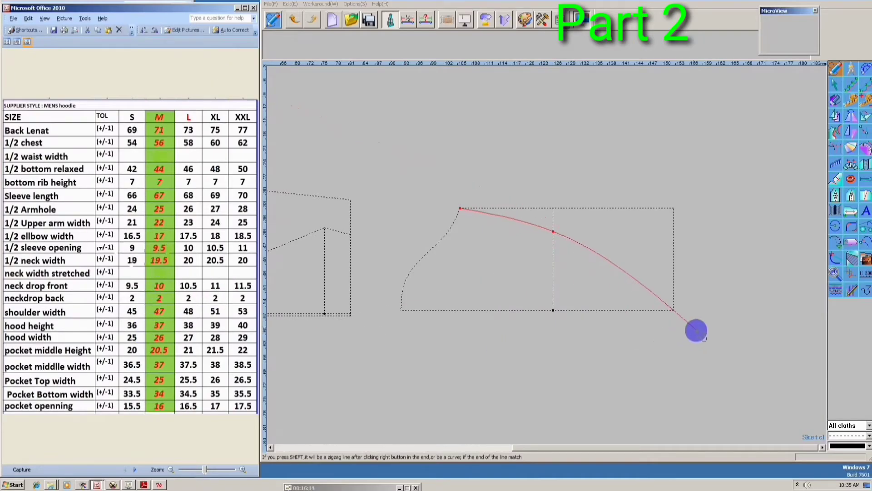
Step: End the sloping line 10.5 cm along the right edge and delete the edge above it
{"action": "left_click", "coordinate": [672, 301]}
{"action": "type", "text": "10.5"}
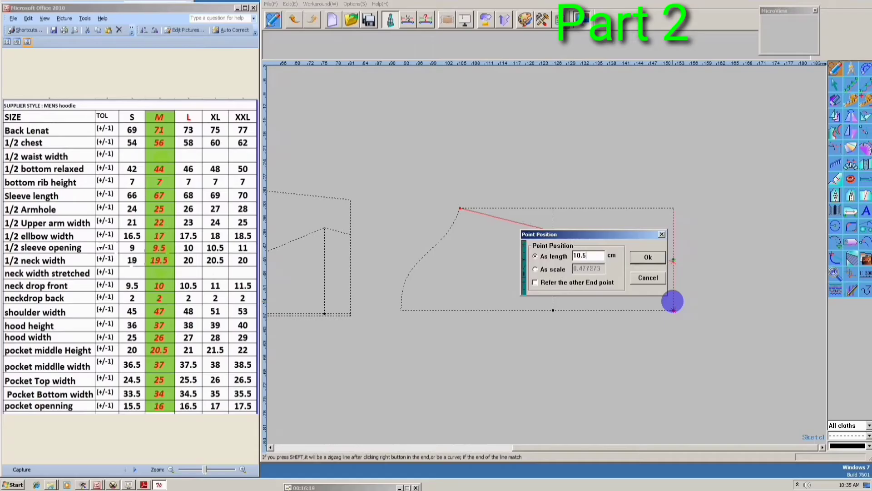
{"action": "left_click", "coordinate": [593, 254]}
{"action": "left_click_drag", "start_coordinate": [590, 237], "coordinate": [526, 130]}
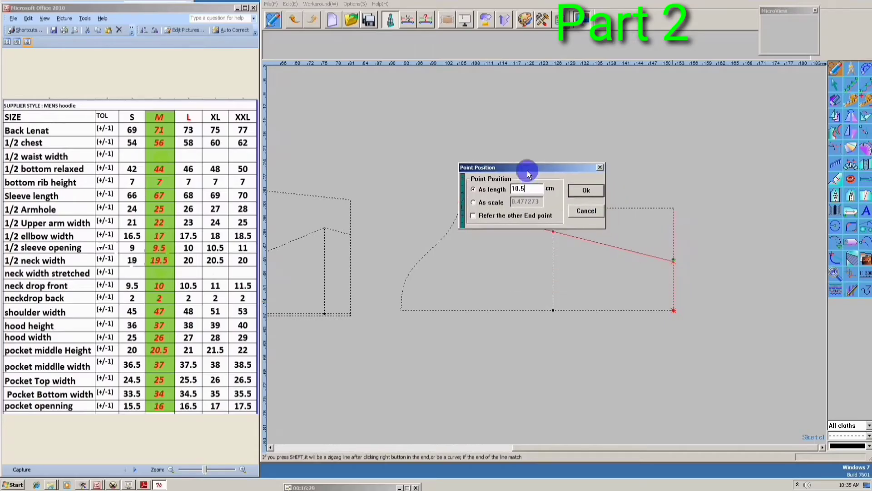
{"action": "double_click", "coordinate": [522, 148]}
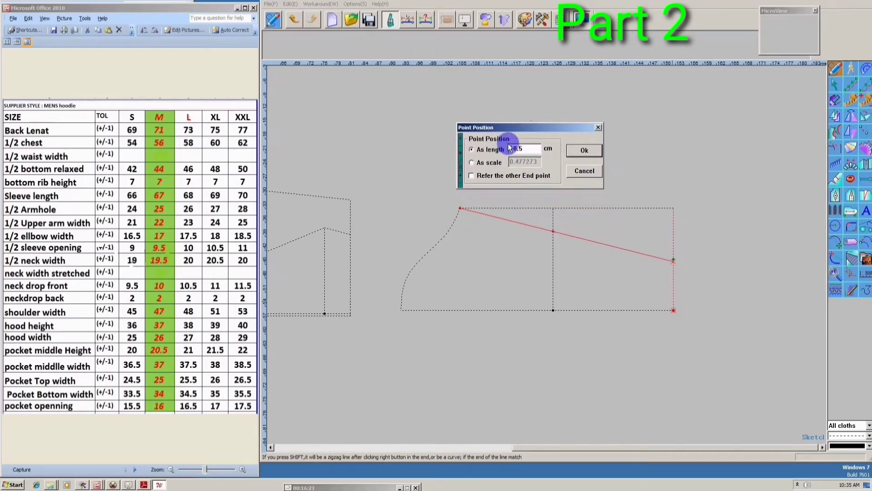
{"action": "left_click", "coordinate": [586, 151]}
{"action": "right_click", "coordinate": [586, 193]}
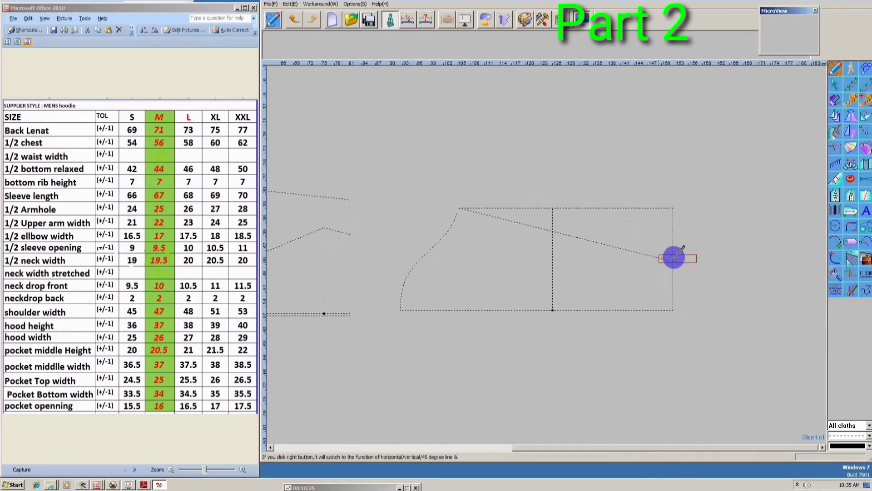
{"action": "left_click", "coordinate": [641, 270]}
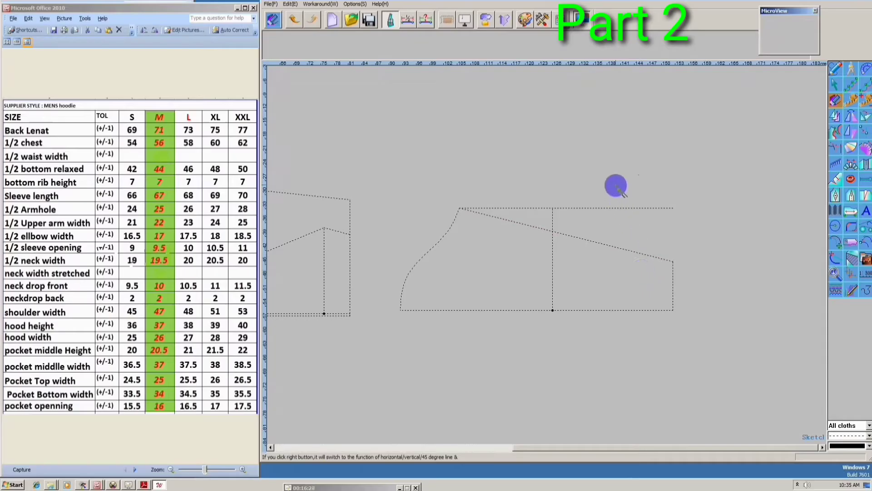
Step: Delete the old straight top line and measure the body armhole and sleeve cap curve lengths
{"action": "left_click", "coordinate": [564, 209]}
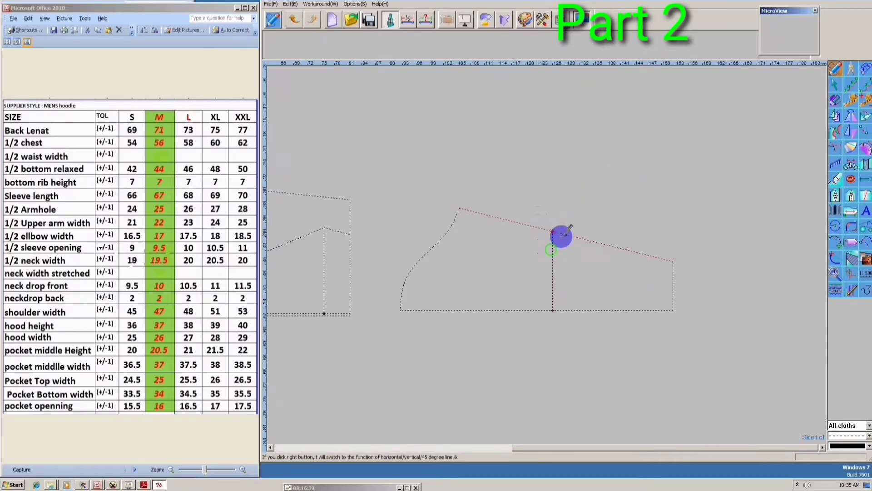
{"action": "scroll", "coordinate": [549, 241], "scroll_direction": "down", "scroll_amount": 3}
{"action": "scroll", "coordinate": [400, 231], "scroll_direction": "up", "scroll_amount": 3}
{"action": "left_click", "coordinate": [399, 210]}
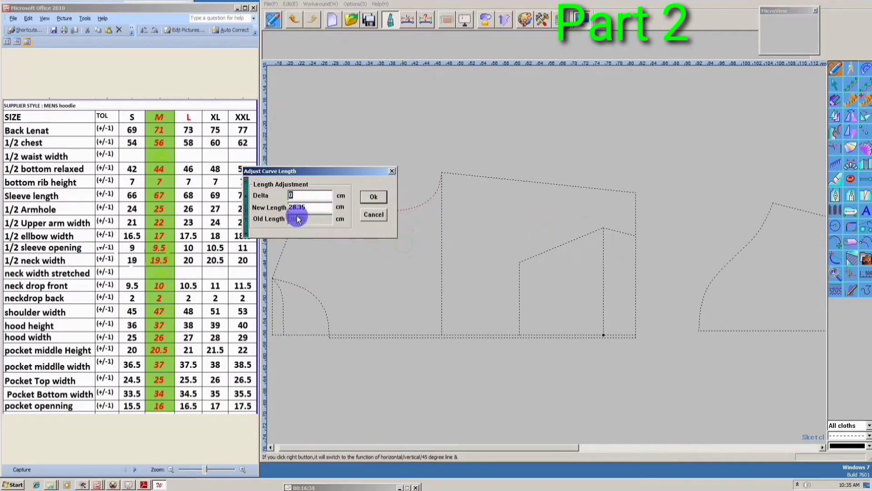
{"action": "left_click", "coordinate": [392, 170]}
{"action": "scroll", "coordinate": [610, 267], "scroll_direction": "down", "scroll_amount": 3}
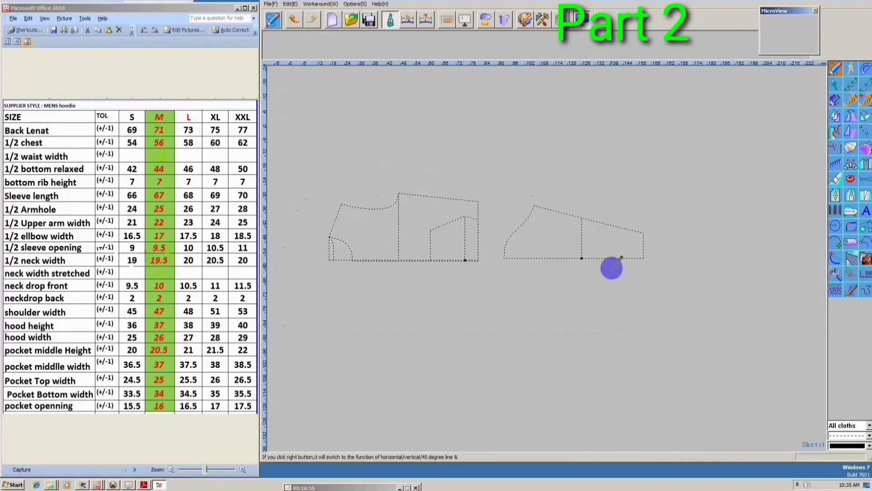
{"action": "left_click", "coordinate": [527, 233]}
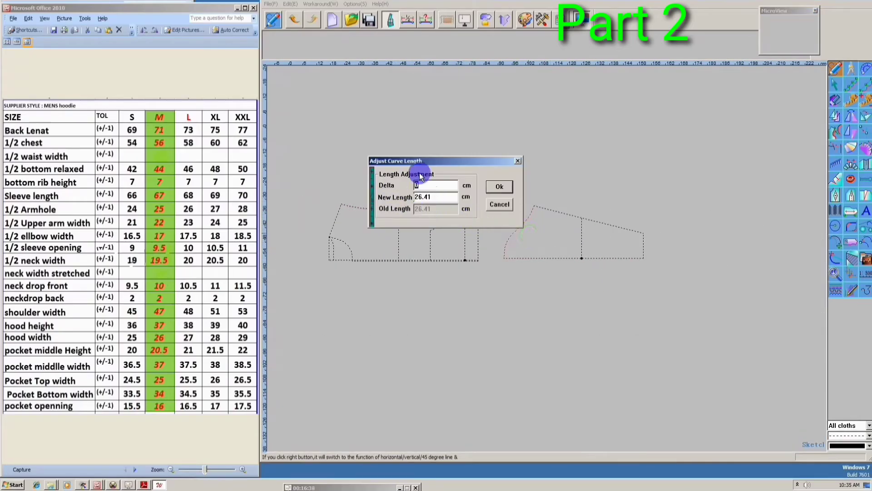
{"action": "left_click", "coordinate": [518, 162]}
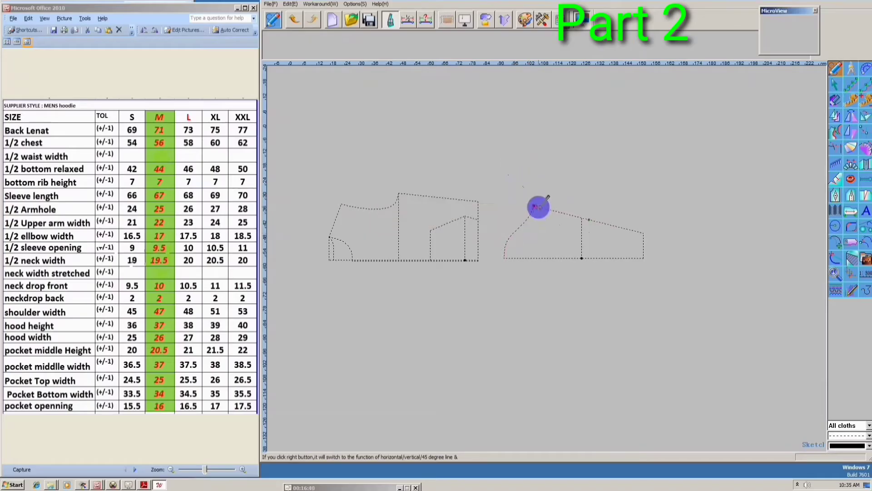
Step: Draw a vertical centre line from the cap peak to the bottom edge and check its length
{"action": "left_click", "coordinate": [534, 206]}
{"action": "left_click", "coordinate": [537, 260]}
{"action": "scroll", "coordinate": [538, 256], "scroll_direction": "up", "scroll_amount": 3}
{"action": "left_click", "coordinate": [516, 227]}
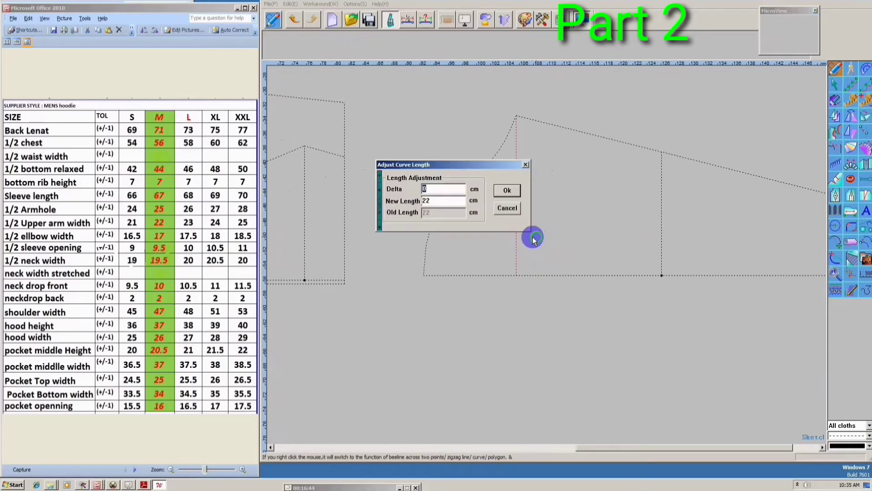
{"action": "left_click", "coordinate": [526, 164]}
{"action": "left_click", "coordinate": [834, 85]}
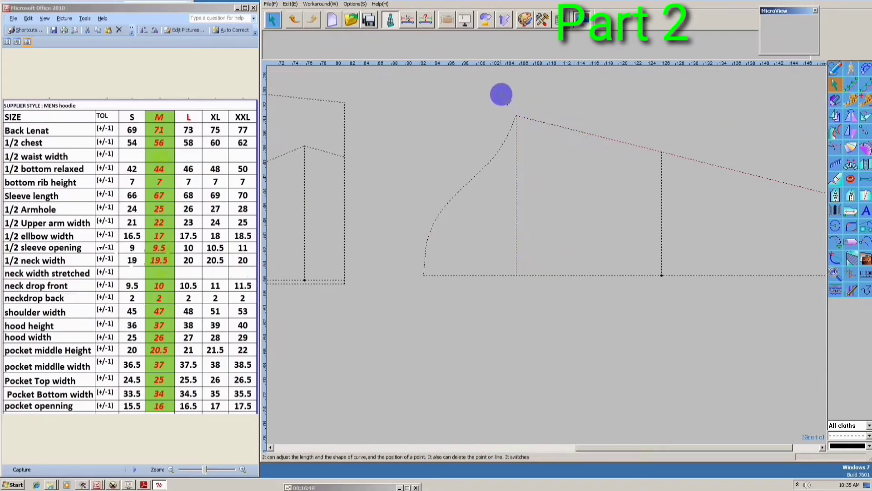
Step: Move the cap peak and centre line 1.5 cm right, then pull the cap curve fuller
{"action": "left_click_drag", "start_coordinate": [502, 94], "coordinate": [559, 302]}
{"action": "type", "text": "1"}
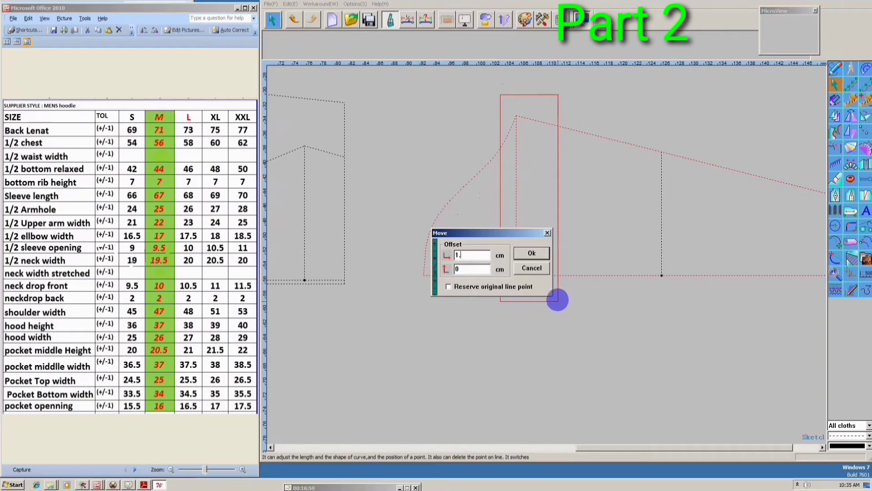
{"action": "type", "text": "5"}
{"action": "key", "text": "Return"}
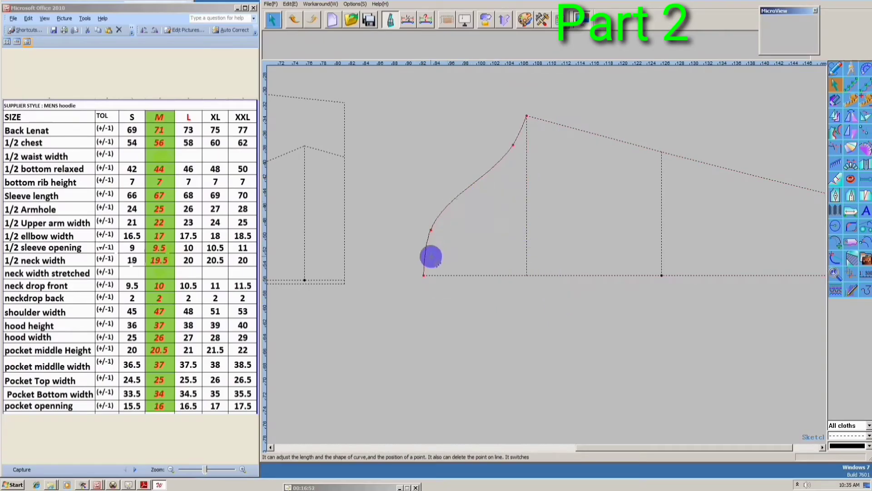
{"action": "left_click", "coordinate": [430, 225]}
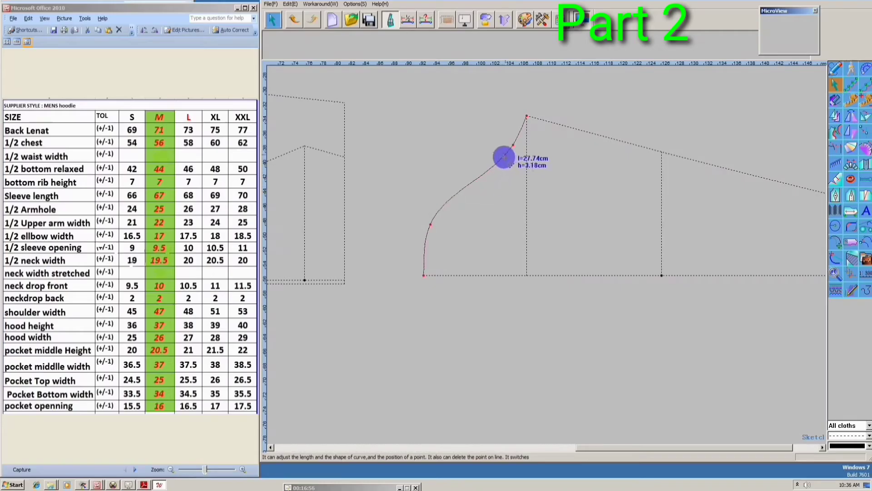
{"action": "left_click_drag", "start_coordinate": [512, 144], "coordinate": [518, 131]}
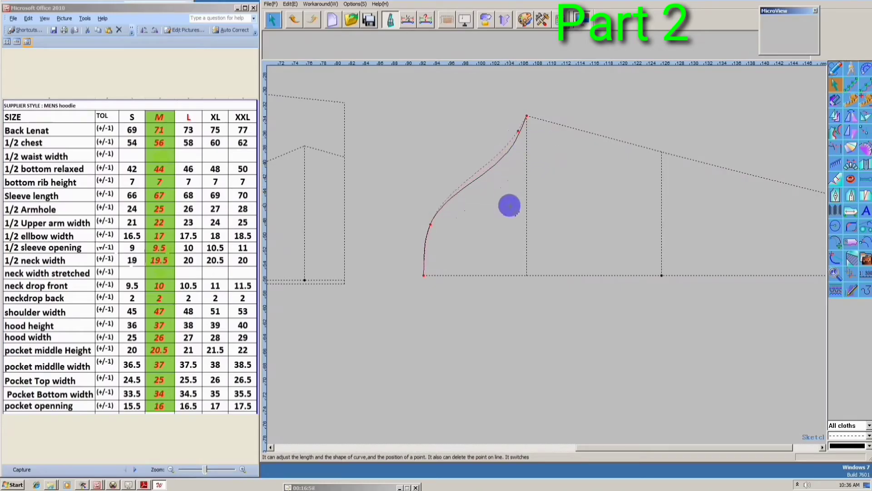
{"action": "scroll", "coordinate": [436, 265], "scroll_direction": "down", "scroll_amount": 1}
Step: Mirror the sleeve's upper lines across the bottom line and smooth the joined cap curve
{"action": "key", "text": "k"}
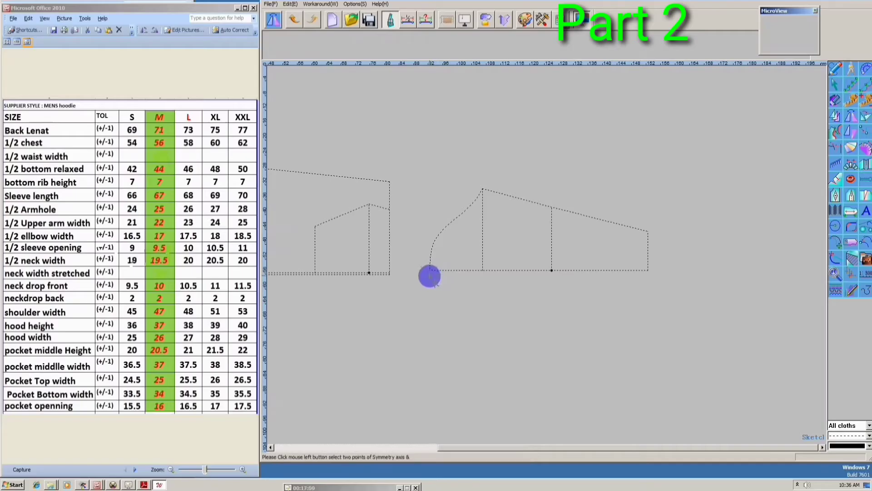
{"action": "left_click", "coordinate": [430, 270]}
{"action": "left_click", "coordinate": [483, 270]}
{"action": "left_click_drag", "start_coordinate": [645, 171], "coordinate": [445, 243]}
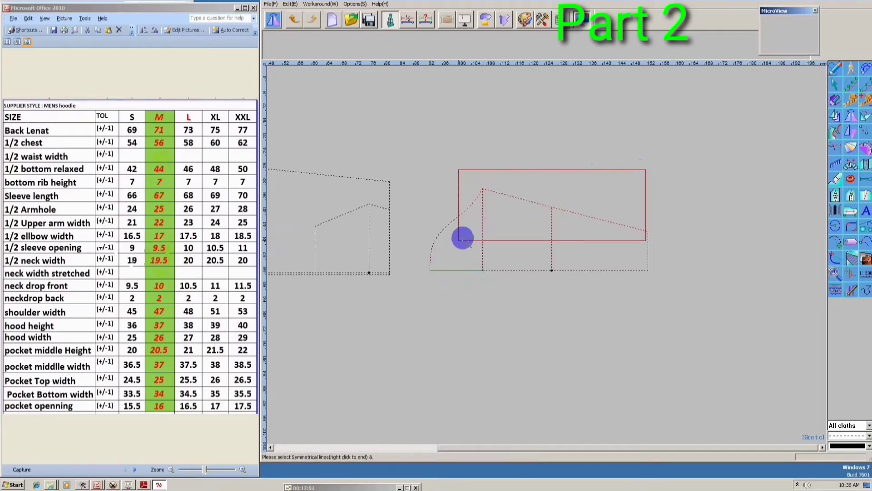
{"action": "right_click", "coordinate": [454, 292]}
{"action": "scroll", "coordinate": [454, 292], "scroll_direction": "up", "scroll_amount": 1}
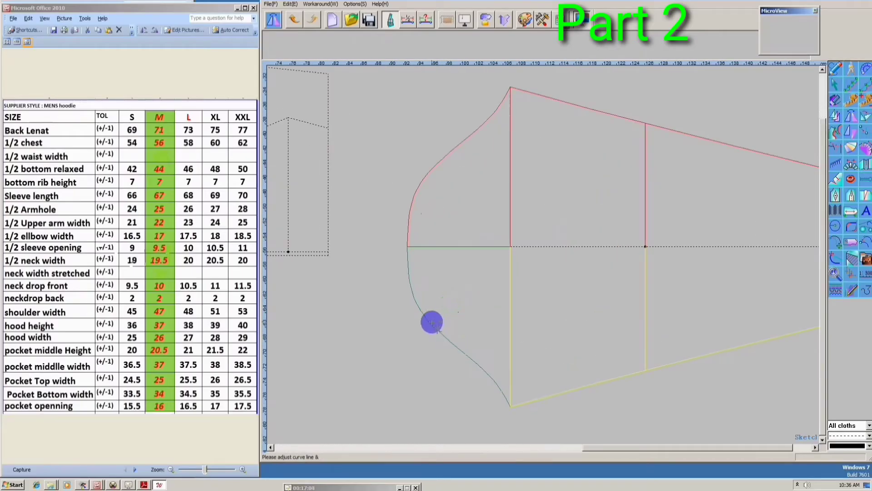
{"action": "scroll", "coordinate": [417, 301], "scroll_direction": "up", "scroll_amount": 1}
{"action": "left_click_drag", "start_coordinate": [412, 296], "coordinate": [404, 256]}
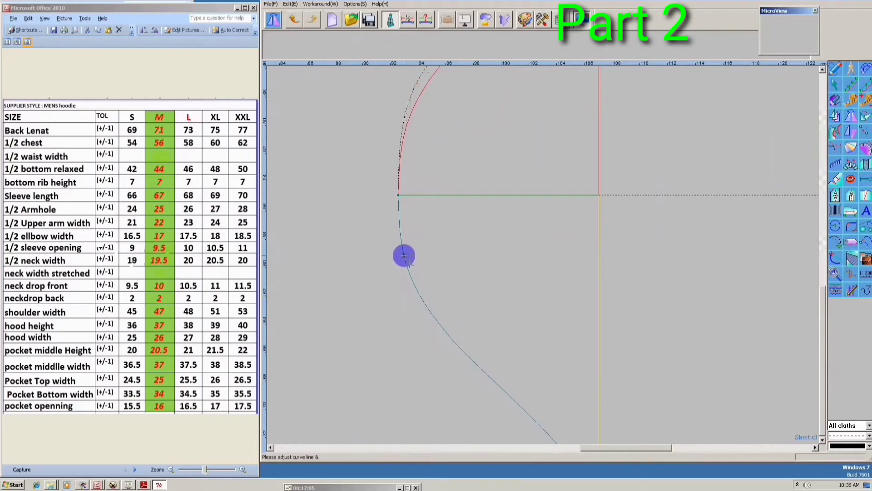
{"action": "scroll", "coordinate": [404, 256], "scroll_direction": "down", "scroll_amount": 1}
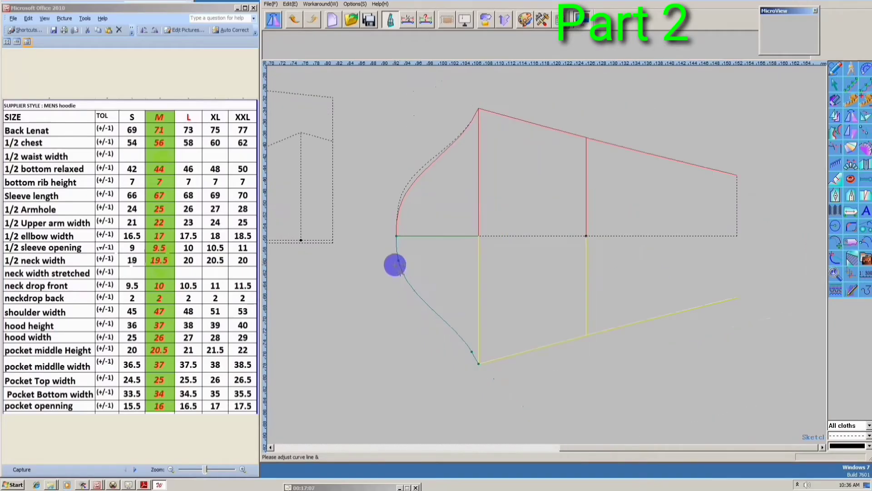
{"action": "right_click", "coordinate": [455, 281]}
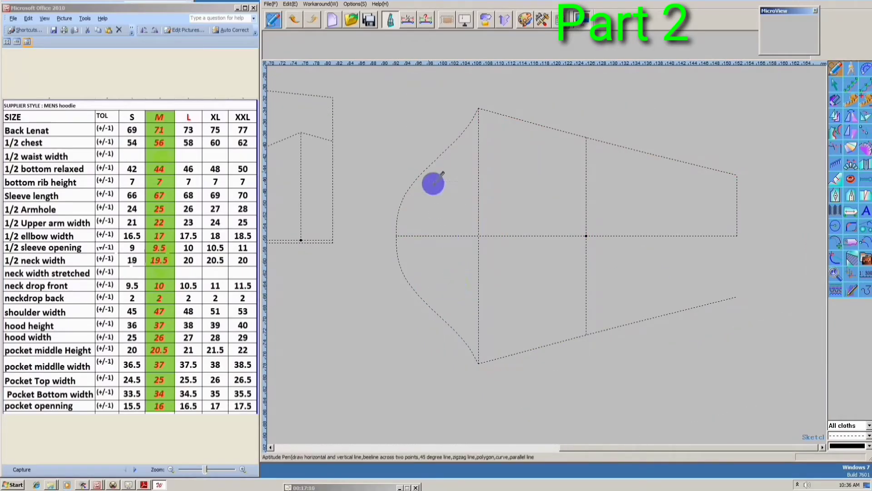
Step: Measure the full sleeve cap curve (27.21 cm) and the body armhole curve again
{"action": "left_click", "coordinate": [422, 157]}
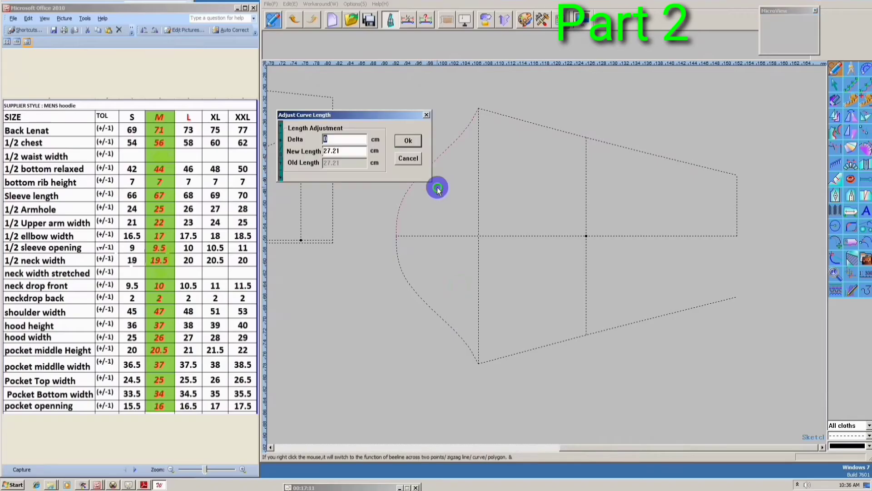
{"action": "left_click", "coordinate": [426, 115]}
{"action": "scroll", "coordinate": [539, 213], "scroll_direction": "down", "scroll_amount": 2}
{"action": "scroll", "coordinate": [412, 175], "scroll_direction": "up", "scroll_amount": 3}
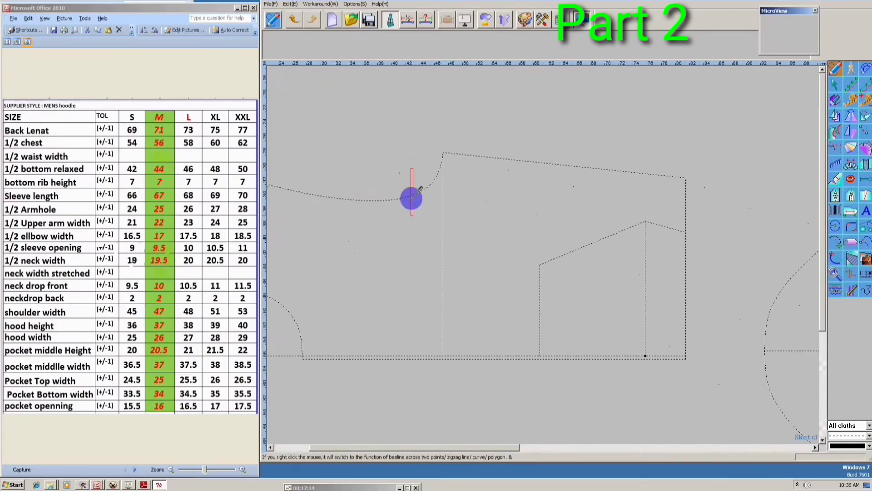
{"action": "left_click", "coordinate": [410, 171]}
{"action": "left_click", "coordinate": [406, 175]}
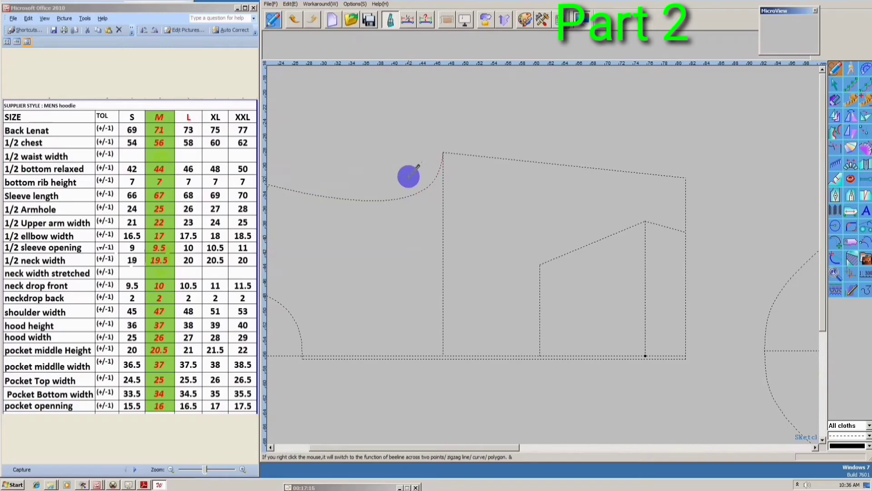
{"action": "scroll", "coordinate": [408, 176], "scroll_direction": "down", "scroll_amount": 3}
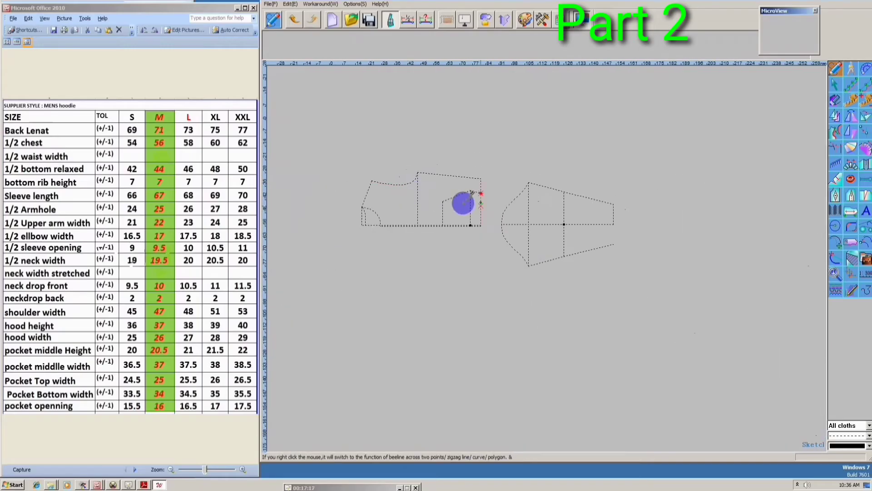
Step: Move the sleeve's lower-left points to form a curved cap edge
{"action": "left_click", "coordinate": [835, 85]}
{"action": "left_click_drag", "start_coordinate": [495, 141], "coordinate": [525, 262]}
{"action": "key", "text": "Return"}
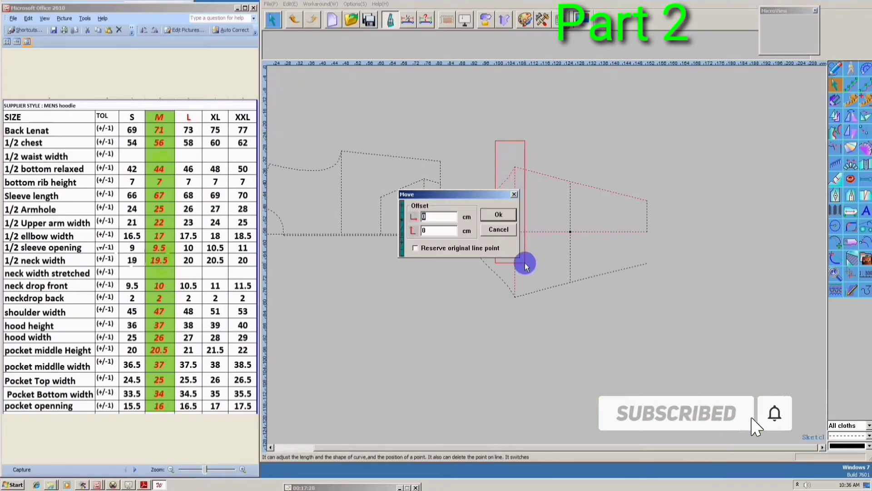
{"action": "key", "text": "Return"}
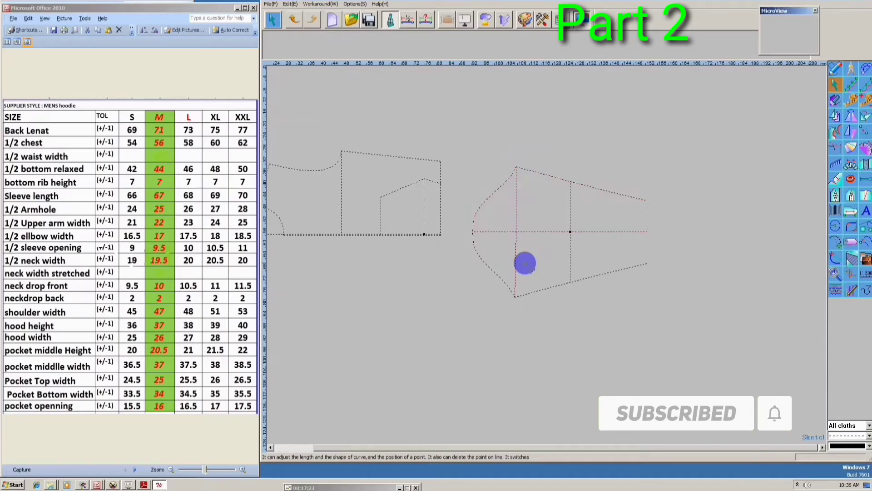
{"action": "left_click_drag", "start_coordinate": [681, 253], "coordinate": [461, 364]}
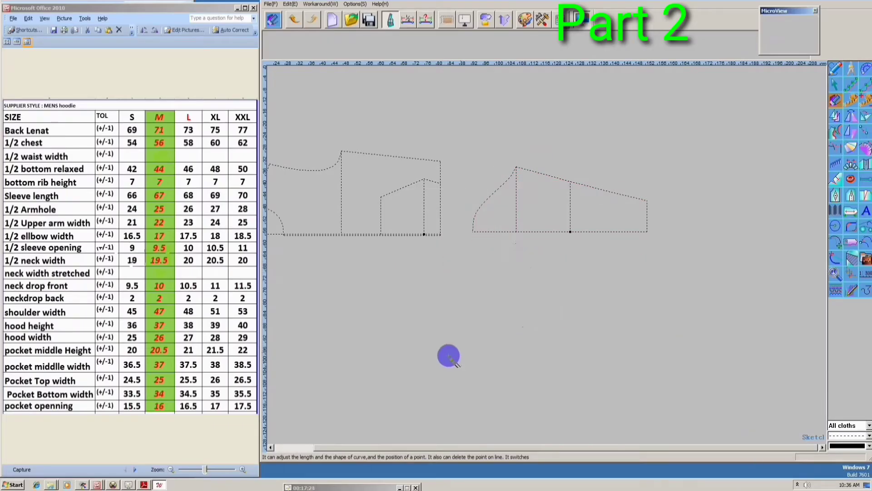
{"action": "scroll", "coordinate": [509, 169], "scroll_direction": "up", "scroll_amount": 2}
{"action": "scroll", "coordinate": [508, 169], "scroll_direction": "down", "scroll_amount": 2}
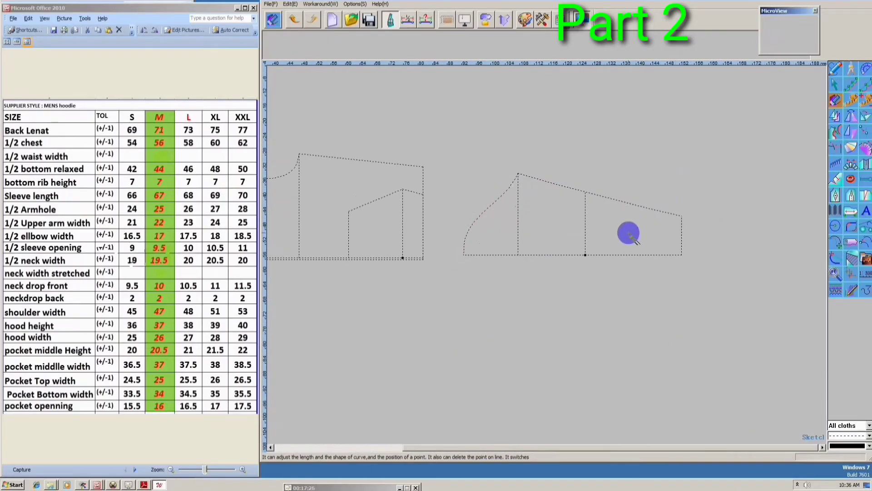
Step: Mirror the top line and cap curve across the bottom line, shaping the lower cap into an S-curve
{"action": "key", "text": "k"}
{"action": "left_click", "coordinate": [495, 255]}
{"action": "left_click", "coordinate": [534, 171]}
{"action": "scroll", "coordinate": [485, 244], "scroll_direction": "up", "scroll_amount": 1}
{"action": "right_click", "coordinate": [482, 280]}
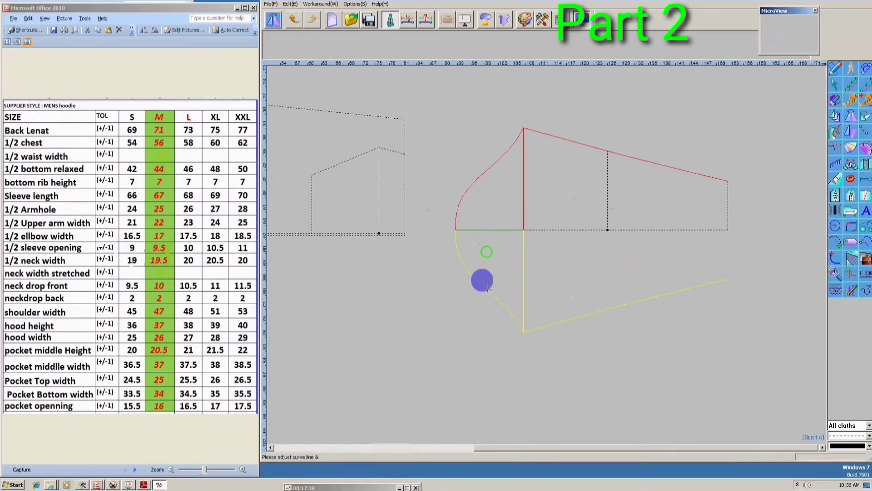
{"action": "scroll", "coordinate": [468, 268], "scroll_direction": "up", "scroll_amount": 1}
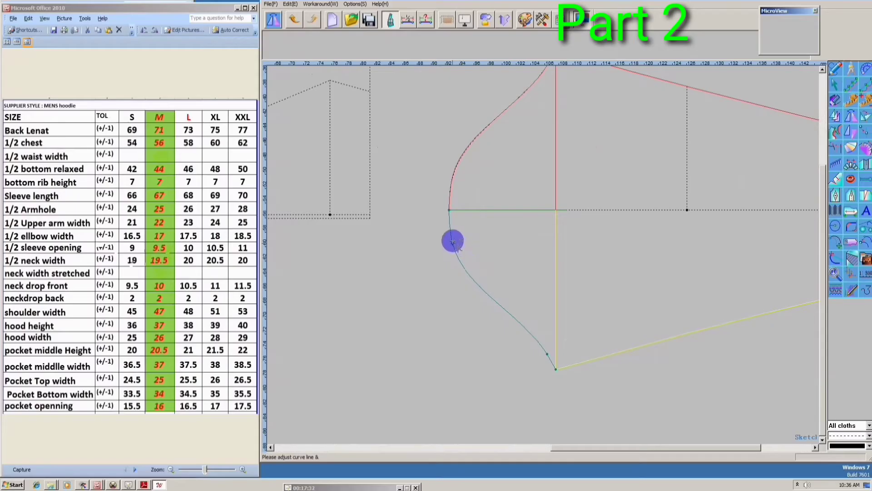
{"action": "scroll", "coordinate": [456, 260], "scroll_direction": "down", "scroll_amount": 1}
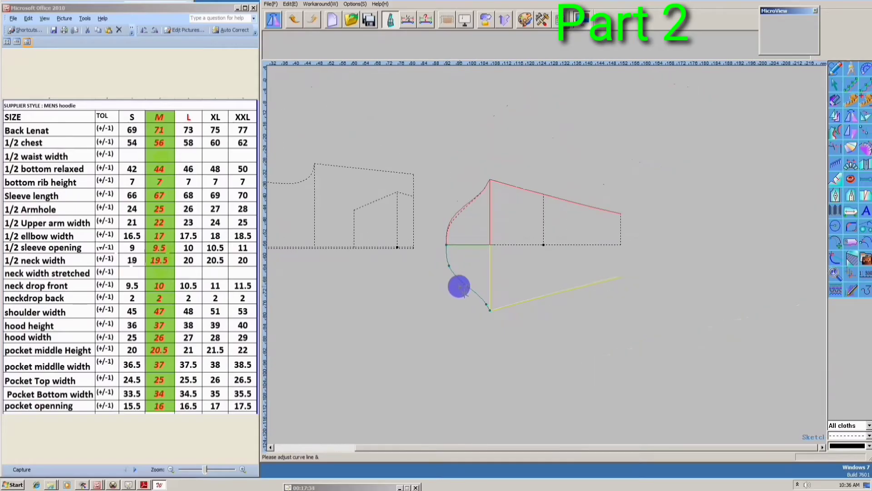
{"action": "scroll", "coordinate": [477, 303], "scroll_direction": "up", "scroll_amount": 1}
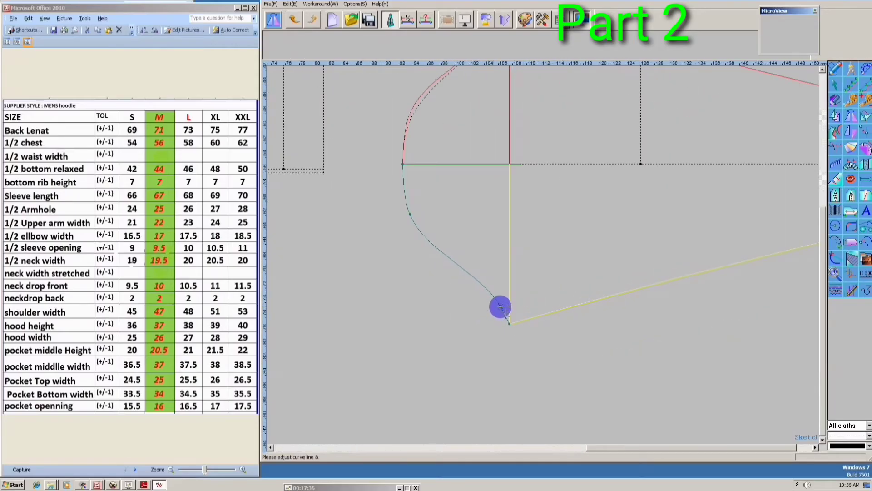
{"action": "scroll", "coordinate": [470, 327], "scroll_direction": "down", "scroll_amount": 1}
{"action": "scroll", "coordinate": [439, 270], "scroll_direction": "up", "scroll_amount": 1}
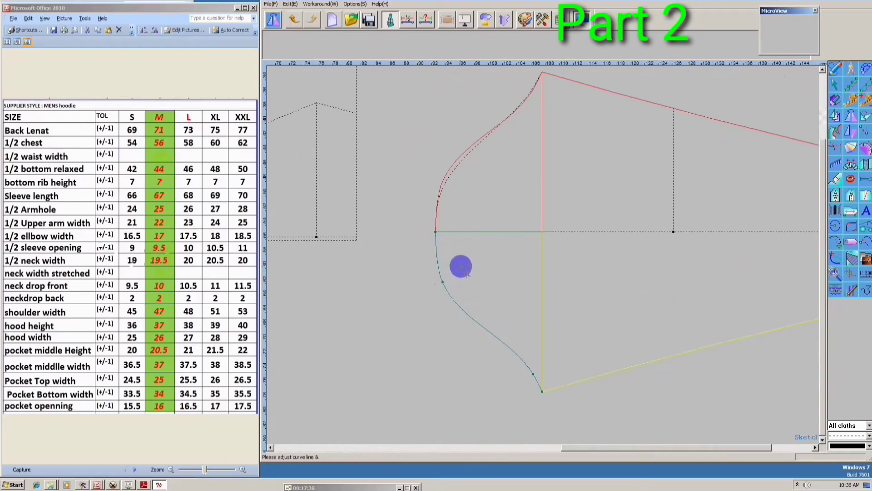
{"action": "right_click", "coordinate": [454, 268]}
{"action": "scroll", "coordinate": [441, 273], "scroll_direction": "down", "scroll_amount": 2}
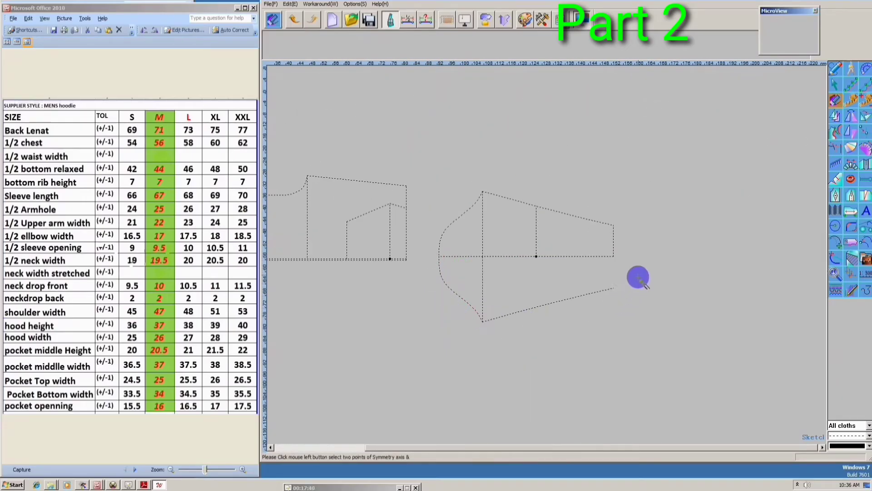
Step: Measure the sleeve cap curve length, confirming it reads 27.9 cm
{"action": "left_click_drag", "start_coordinate": [637, 274], "coordinate": [440, 352]}
{"action": "right_click", "coordinate": [474, 221]}
{"action": "left_click", "coordinate": [482, 234]}
{"action": "left_click", "coordinate": [444, 185]}
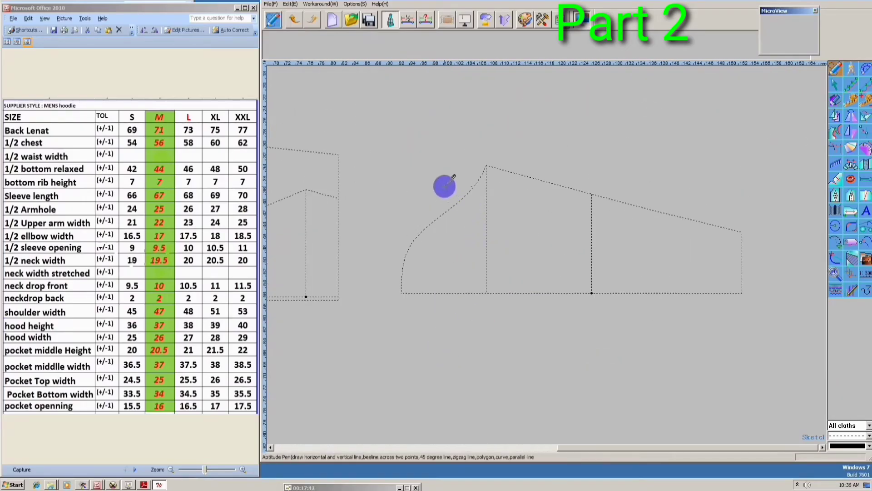
{"action": "right_click", "coordinate": [457, 248]}
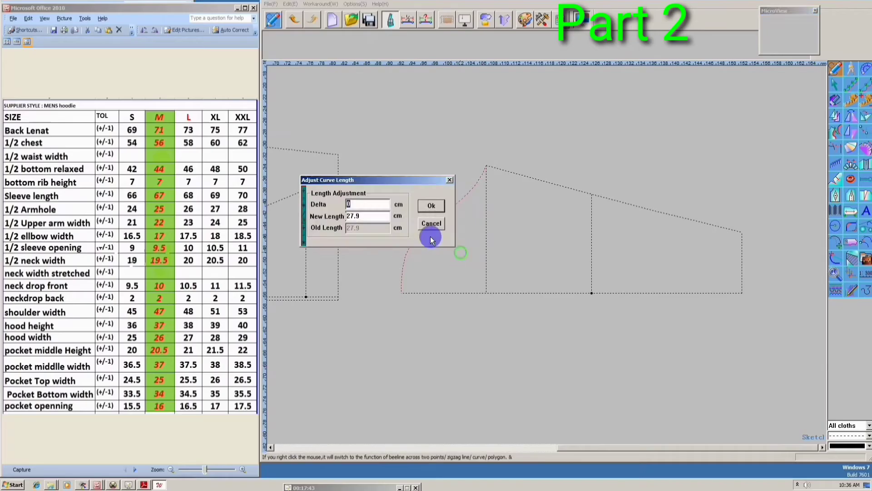
{"action": "left_click", "coordinate": [450, 180]}
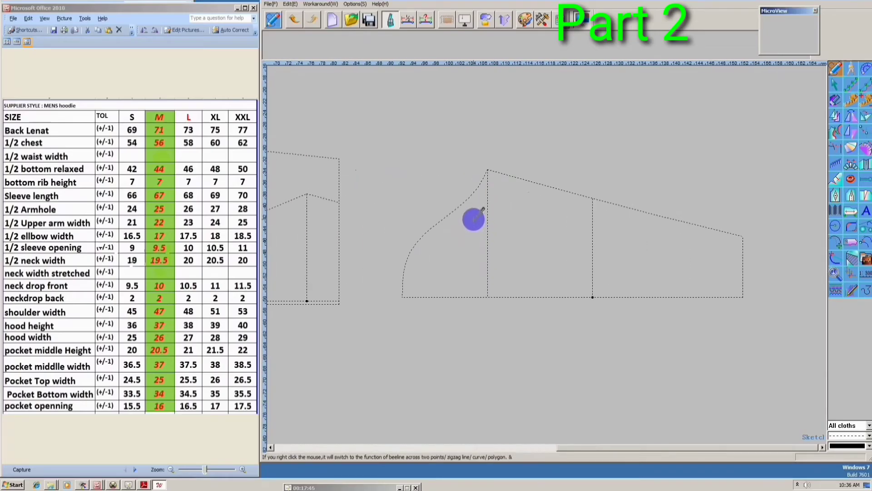
Step: Mirror the cap curve over the 15.3130° top line and drag its point to smooth the peak
{"action": "key", "text": "k"}
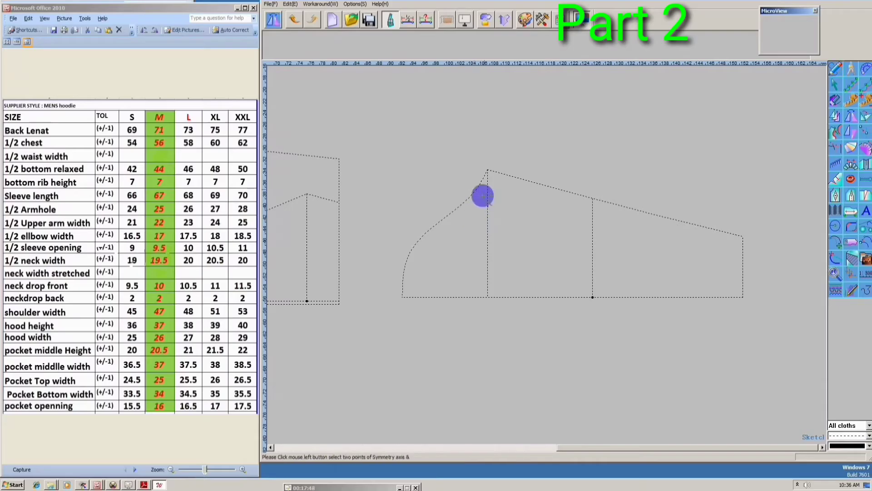
{"action": "left_click", "coordinate": [487, 171]}
{"action": "left_click", "coordinate": [512, 178]}
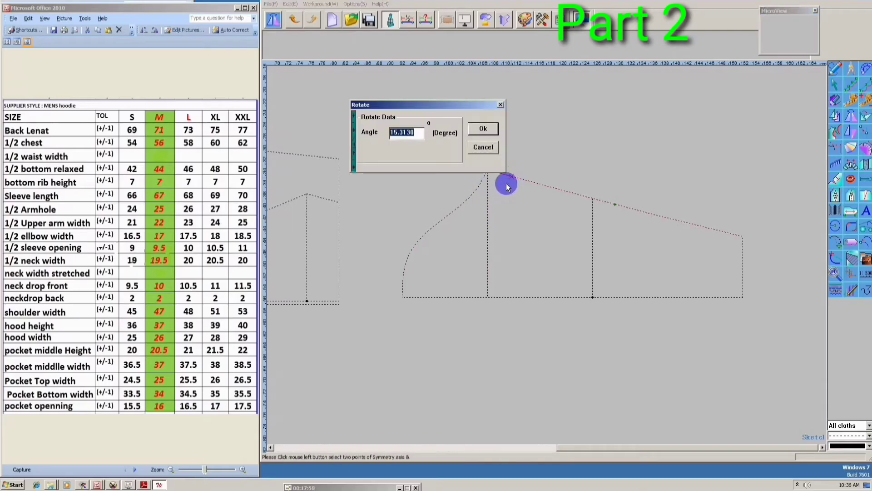
{"action": "left_click", "coordinate": [482, 128]}
{"action": "left_click_drag", "start_coordinate": [460, 177], "coordinate": [468, 260]}
{"action": "scroll", "coordinate": [484, 203], "scroll_direction": "up", "scroll_amount": 3}
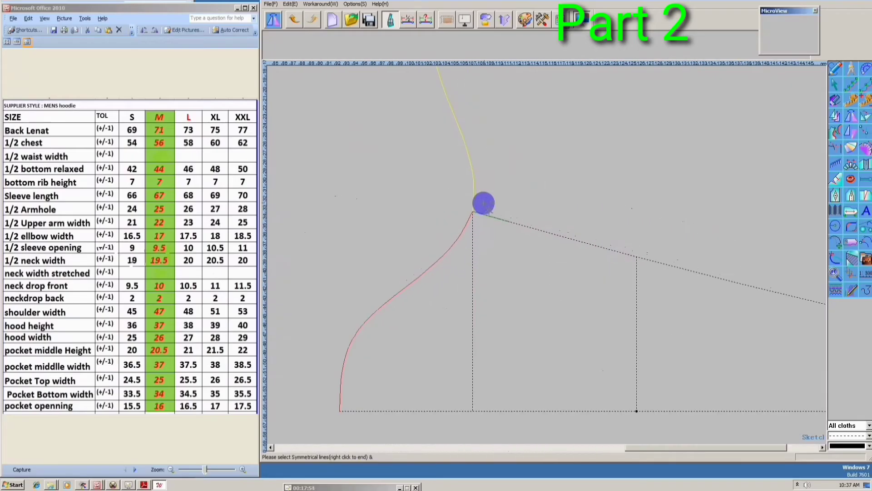
{"action": "scroll", "coordinate": [473, 201], "scroll_direction": "up", "scroll_amount": 2}
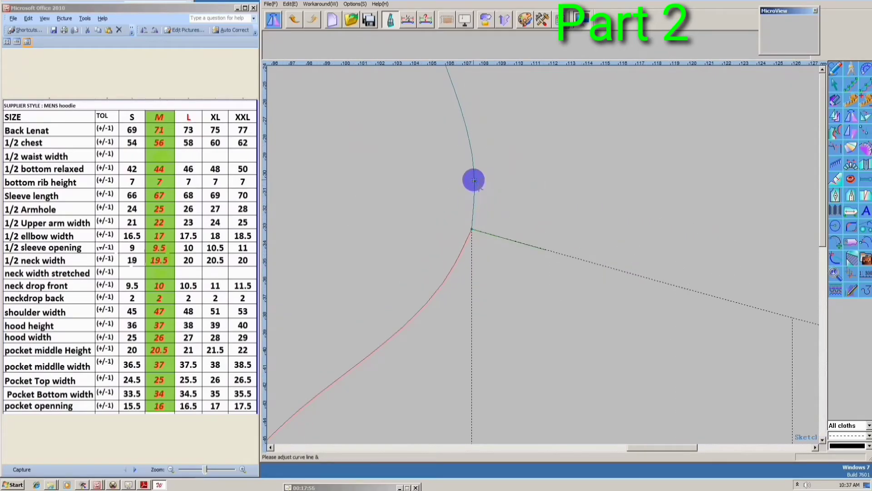
{"action": "left_click_drag", "start_coordinate": [474, 180], "coordinate": [478, 168]}
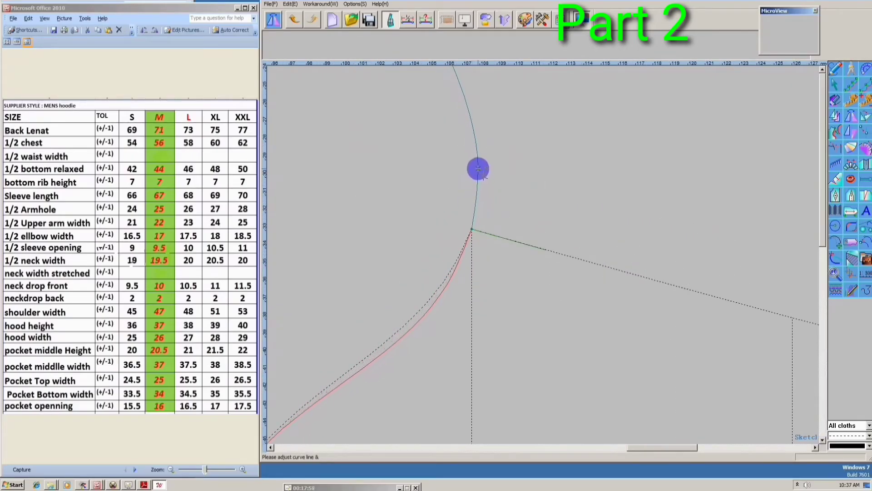
{"action": "scroll", "coordinate": [478, 167], "scroll_direction": "up", "scroll_amount": 1}
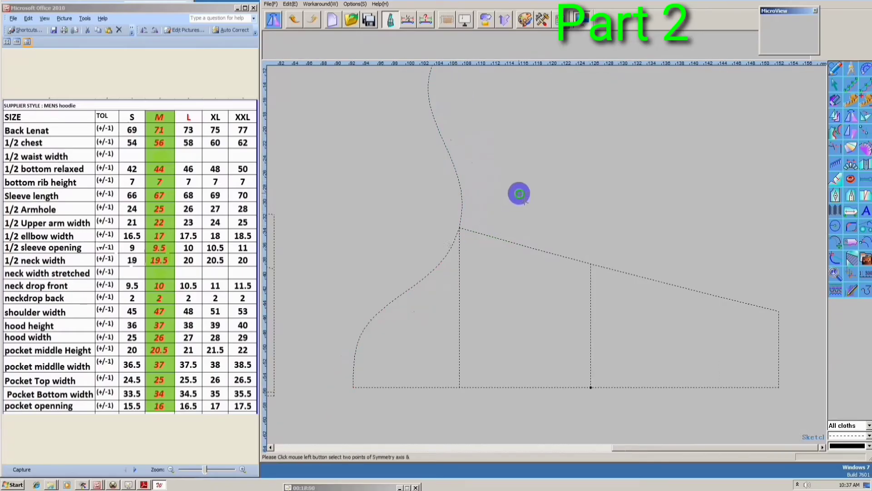
Step: Measure the sleeve cap (28.02 cm) and body armhole (28.35 cm) curve lengths
{"action": "right_click", "coordinate": [473, 227]}
{"action": "scroll", "coordinate": [405, 250], "scroll_direction": "down", "scroll_amount": 2}
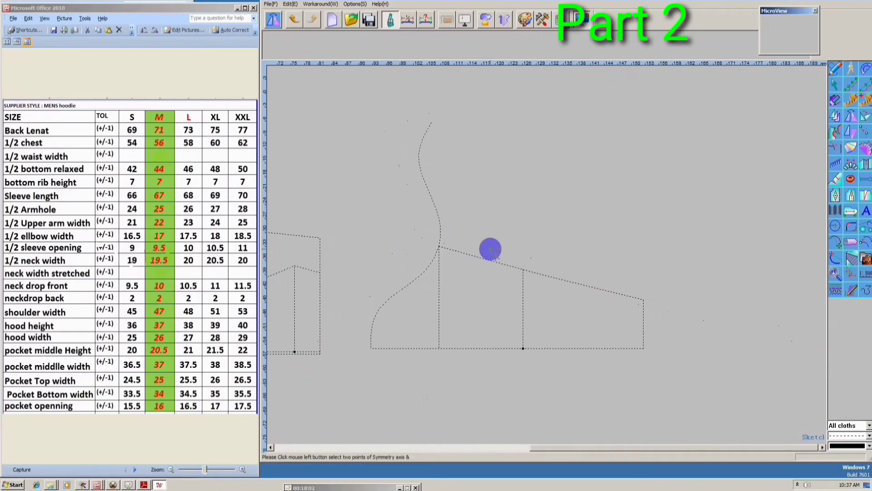
{"action": "left_click_drag", "start_coordinate": [489, 150], "coordinate": [421, 217]}
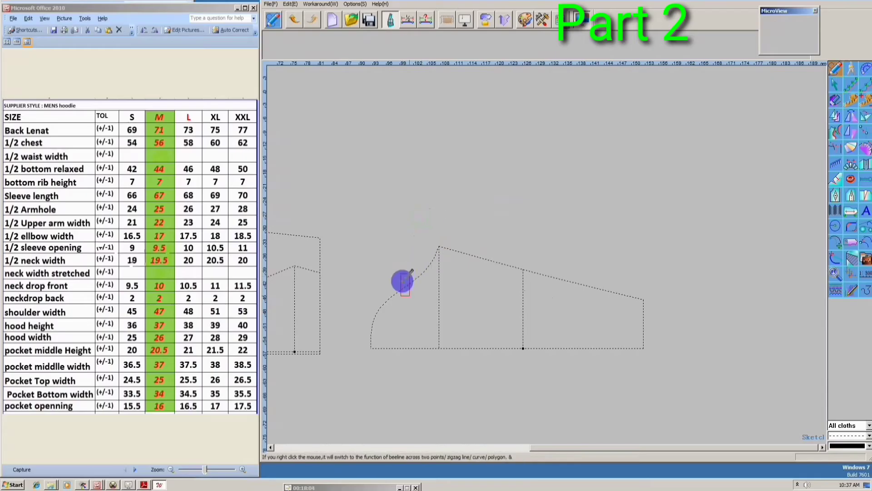
{"action": "left_click", "coordinate": [403, 281]}
{"action": "left_click", "coordinate": [407, 240]}
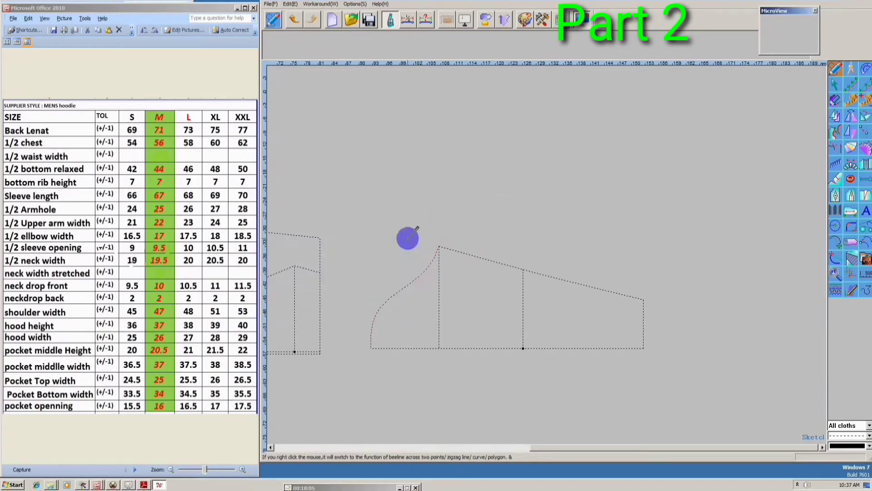
{"action": "scroll", "coordinate": [421, 240], "scroll_direction": "down", "scroll_amount": 1}
{"action": "scroll", "coordinate": [434, 247], "scroll_direction": "up", "scroll_amount": 1}
{"action": "left_click", "coordinate": [376, 282]}
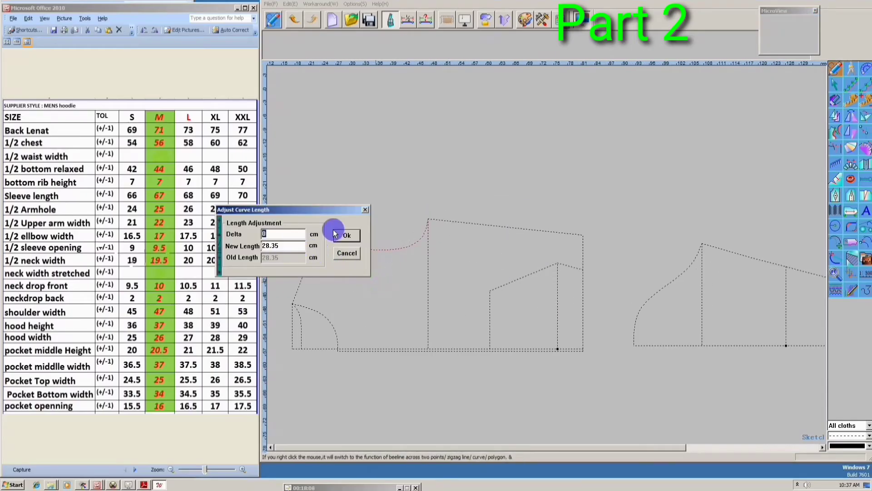
{"action": "left_click", "coordinate": [366, 209]}
{"action": "scroll", "coordinate": [454, 243], "scroll_direction": "up", "scroll_amount": 1}
{"action": "left_click", "coordinate": [449, 237]}
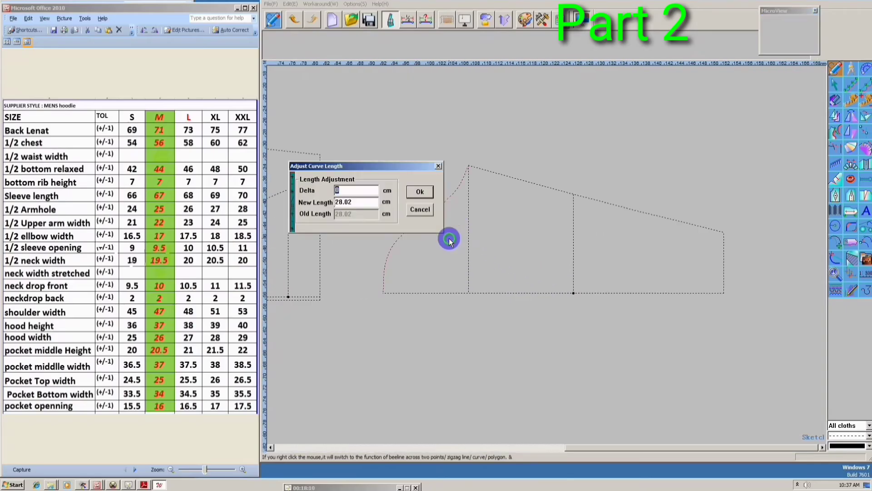
{"action": "left_click", "coordinate": [439, 166]}
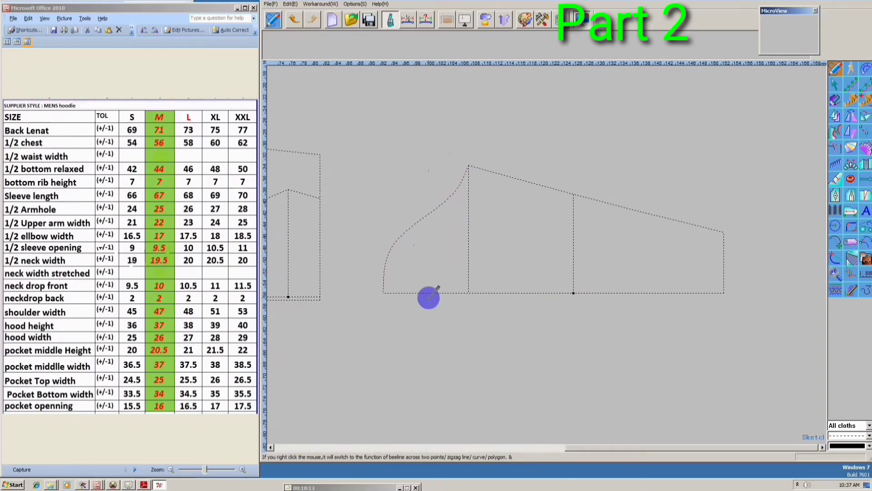
Step: Mirror the sleeve outline across its bottom line and adjust the mirrored cap curve
{"action": "key", "text": "k"}
{"action": "left_click", "coordinate": [384, 293]}
{"action": "left_click", "coordinate": [502, 224]}
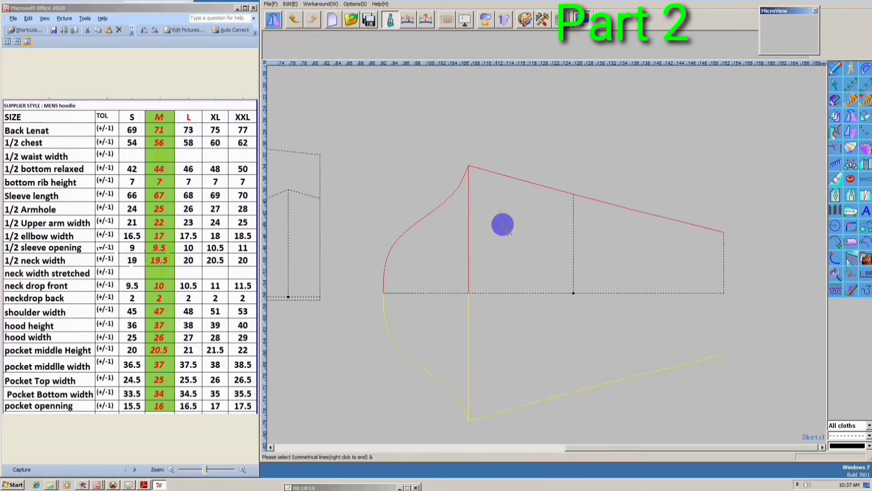
{"action": "scroll", "coordinate": [463, 296], "scroll_direction": "up", "scroll_amount": 1}
{"action": "left_click", "coordinate": [455, 313]}
{"action": "scroll", "coordinate": [402, 250], "scroll_direction": "up", "scroll_amount": 1}
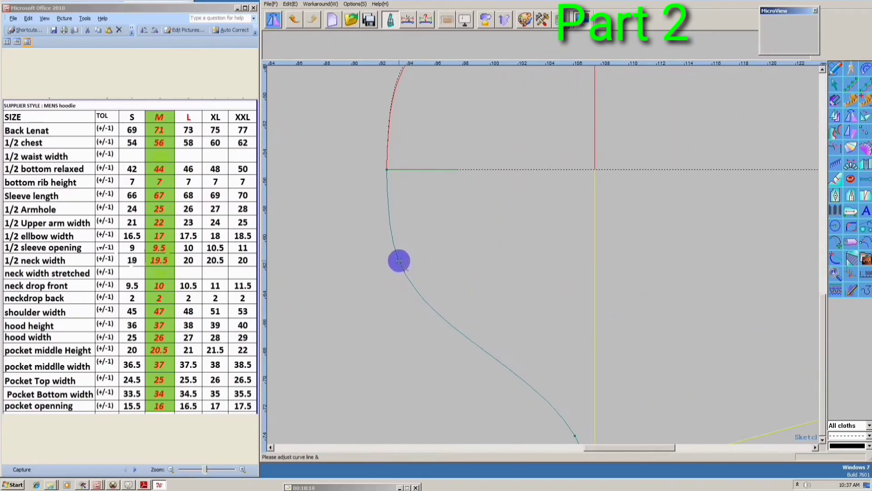
{"action": "scroll", "coordinate": [409, 259], "scroll_direction": "down", "scroll_amount": 2}
{"action": "right_click", "coordinate": [462, 256]}
{"action": "scroll", "coordinate": [391, 286], "scroll_direction": "up", "scroll_amount": 1}
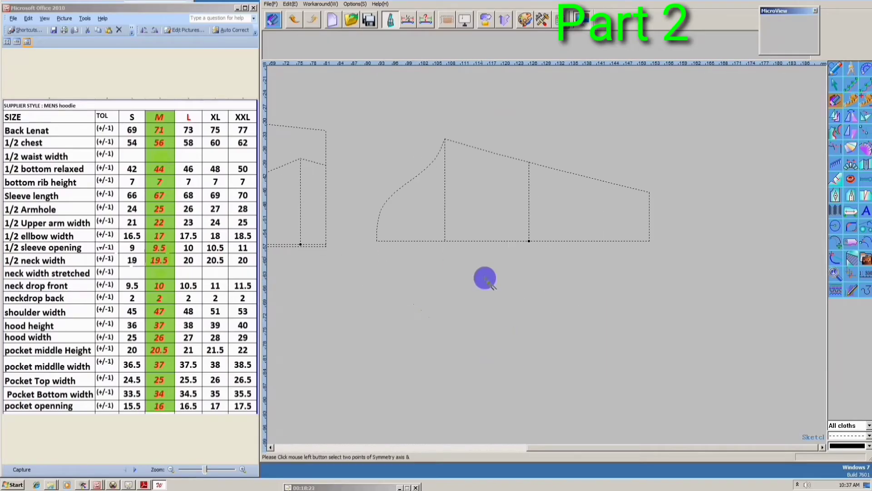
{"action": "right_click", "coordinate": [482, 275]}
{"action": "left_click", "coordinate": [520, 257]}
{"action": "left_click", "coordinate": [413, 195]}
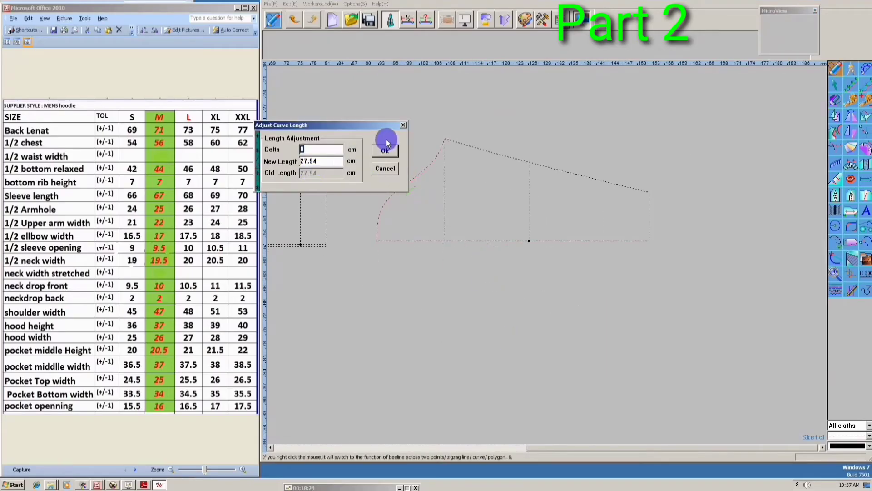
{"action": "key", "text": "Return"}
{"action": "scroll", "coordinate": [527, 241], "scroll_direction": "down", "scroll_amount": 2}
{"action": "scroll", "coordinate": [463, 189], "scroll_direction": "up", "scroll_amount": 2}
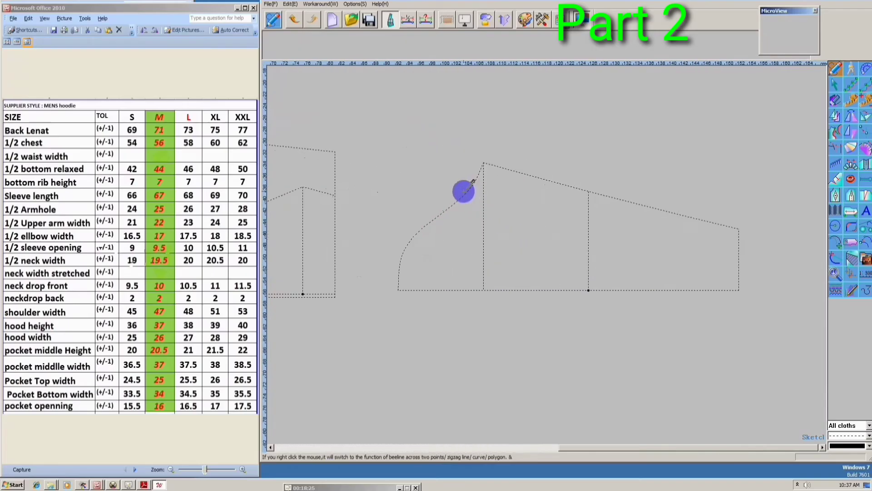
{"action": "scroll", "coordinate": [497, 220], "scroll_direction": "down", "scroll_amount": 2}
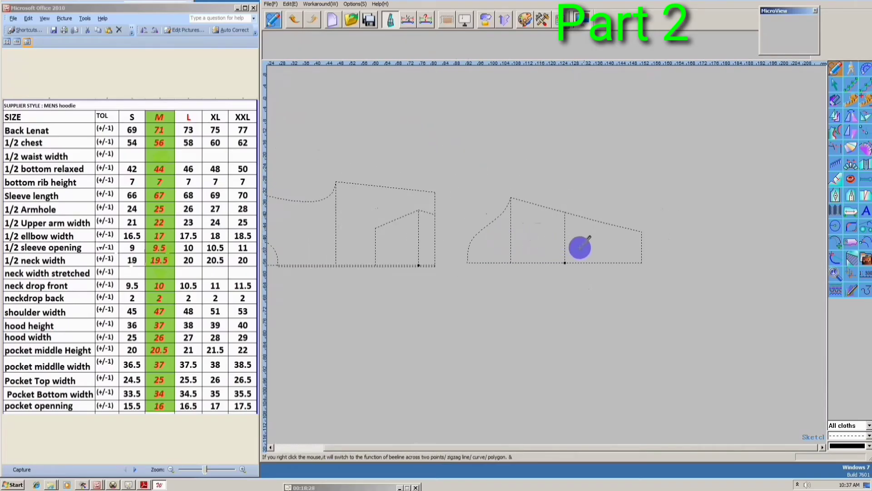
{"action": "scroll", "coordinate": [636, 246], "scroll_direction": "down", "scroll_amount": 1}
{"action": "scroll", "coordinate": [661, 246], "scroll_direction": "up", "scroll_amount": 1}
{"action": "scroll", "coordinate": [662, 246], "scroll_direction": "down", "scroll_amount": 2}
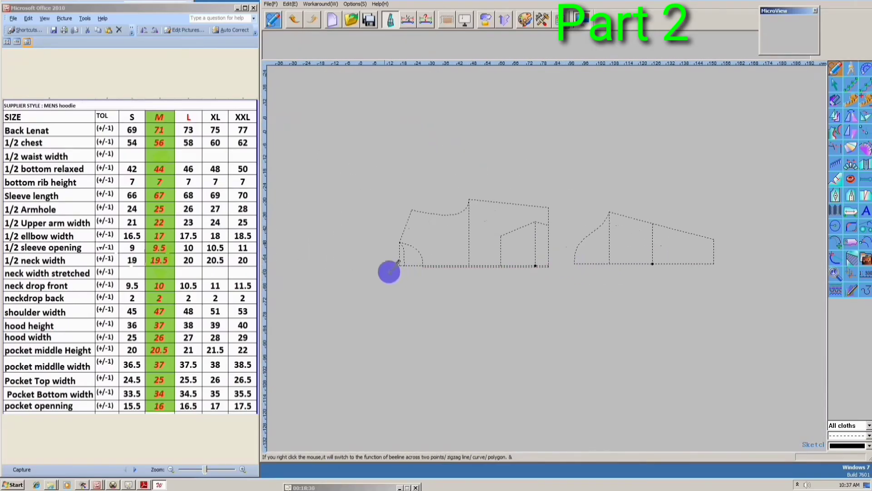
{"action": "scroll", "coordinate": [389, 269], "scroll_direction": "up", "scroll_amount": 1}
{"action": "scroll", "coordinate": [556, 264], "scroll_direction": "down", "scroll_amount": 1}
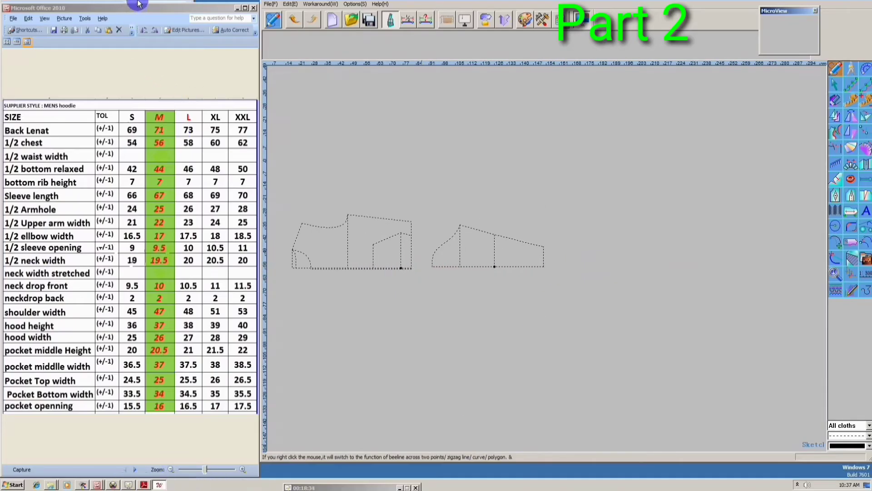
{"action": "scroll", "coordinate": [374, 194], "scroll_direction": "down", "scroll_amount": 1}
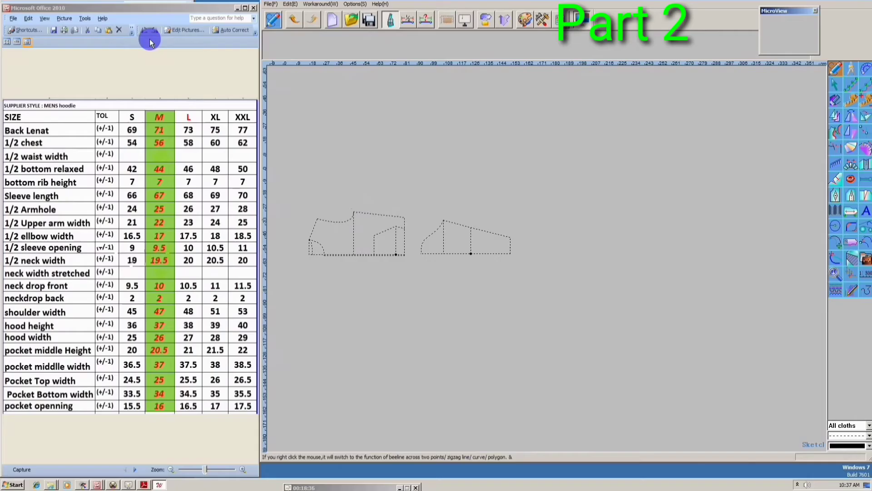
Step: Check the hoodie reference picture, then return to the size spec table
{"action": "left_click", "coordinate": [142, 3]}
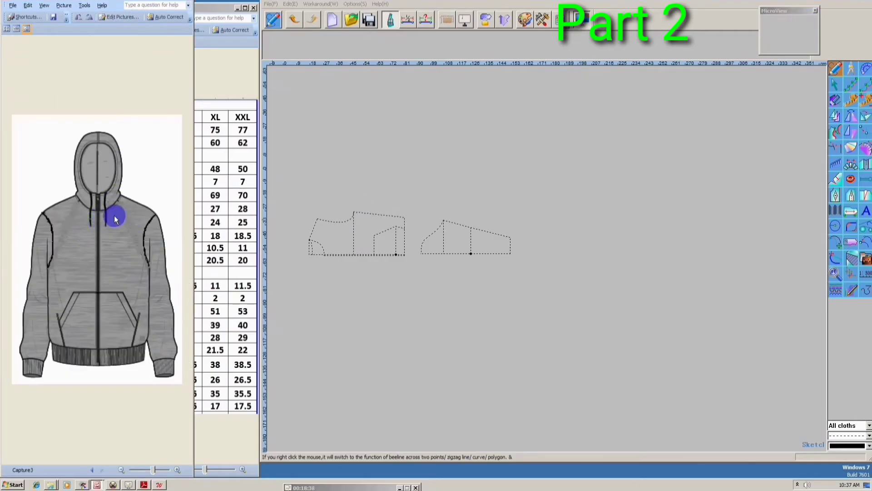
{"action": "left_click", "coordinate": [208, 6]}
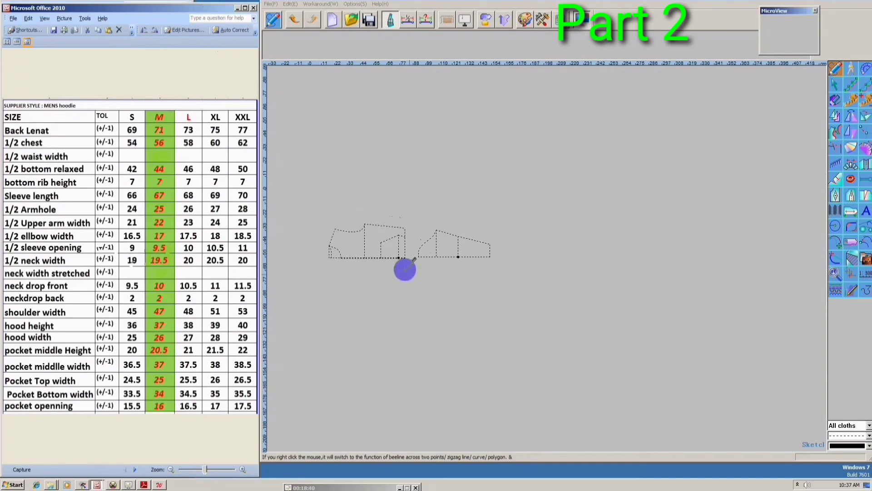
{"action": "scroll", "coordinate": [339, 237], "scroll_direction": "up", "scroll_amount": 1}
{"action": "scroll", "coordinate": [340, 237], "scroll_direction": "up", "scroll_amount": 2}
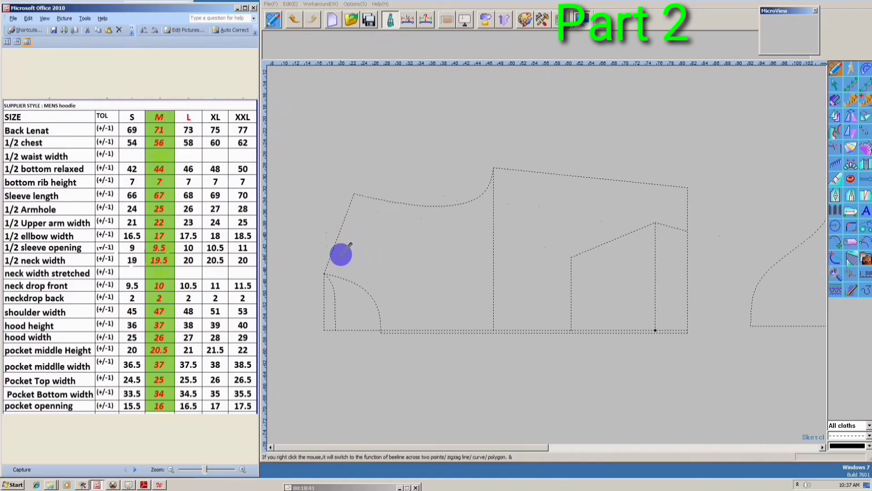
Step: Start a parallel line from the body piece's bottom edge
{"action": "right_click", "coordinate": [426, 354]}
{"action": "left_click", "coordinate": [462, 381]}
{"action": "scroll", "coordinate": [452, 316], "scroll_direction": "up", "scroll_amount": 2}
{"action": "left_click", "coordinate": [452, 312]}
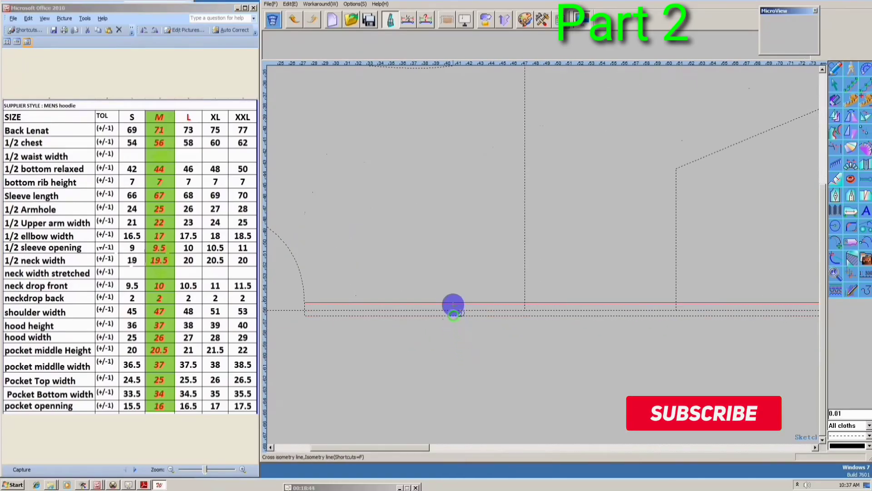
{"action": "left_click", "coordinate": [452, 296]}
Step: Set the parallel line 6 cm from the body's bottom edge
{"action": "type", "text": "7"}
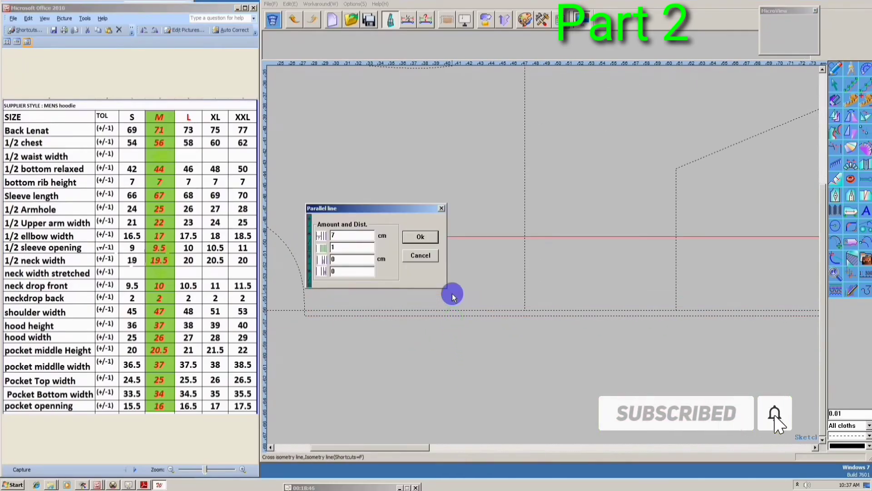
{"action": "key", "text": "BackSpace"}
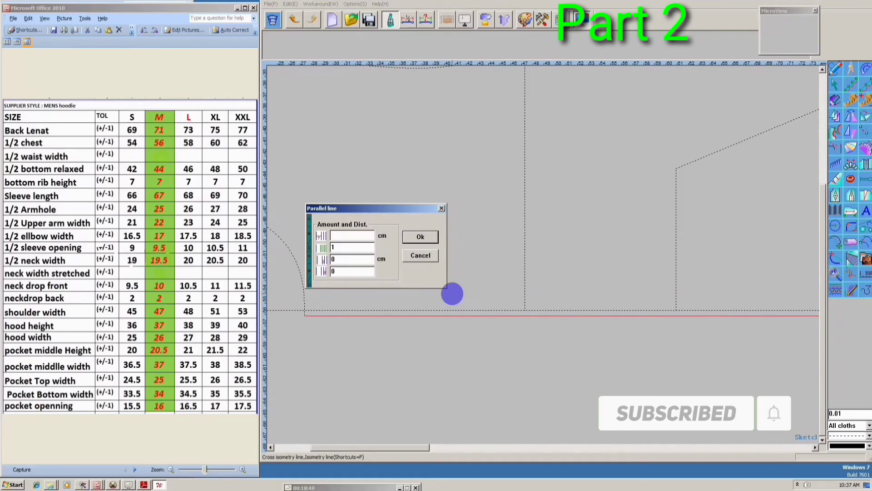
{"action": "type", "text": "7"}
{"action": "key", "text": "BackSpace"}
{"action": "type", "text": "6"}
{"action": "key", "text": "Return"}
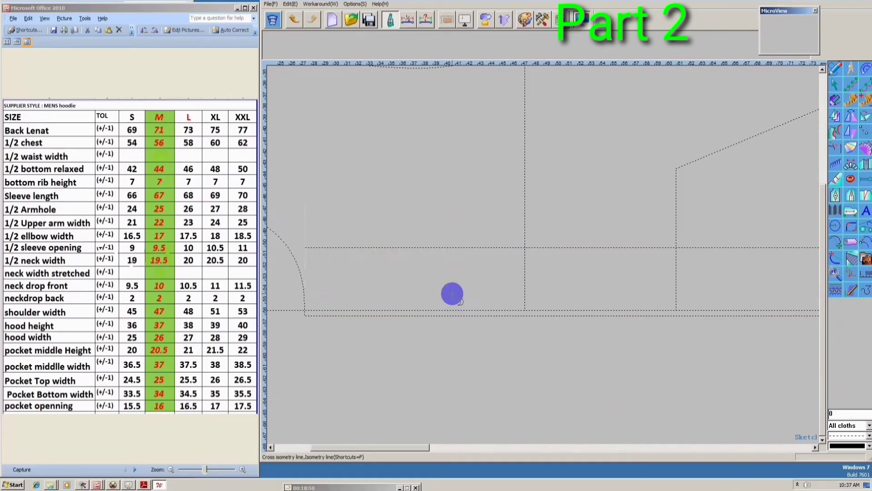
{"action": "scroll", "coordinate": [452, 294], "scroll_direction": "down", "scroll_amount": 1}
{"action": "scroll", "coordinate": [330, 234], "scroll_direction": "up", "scroll_amount": 1}
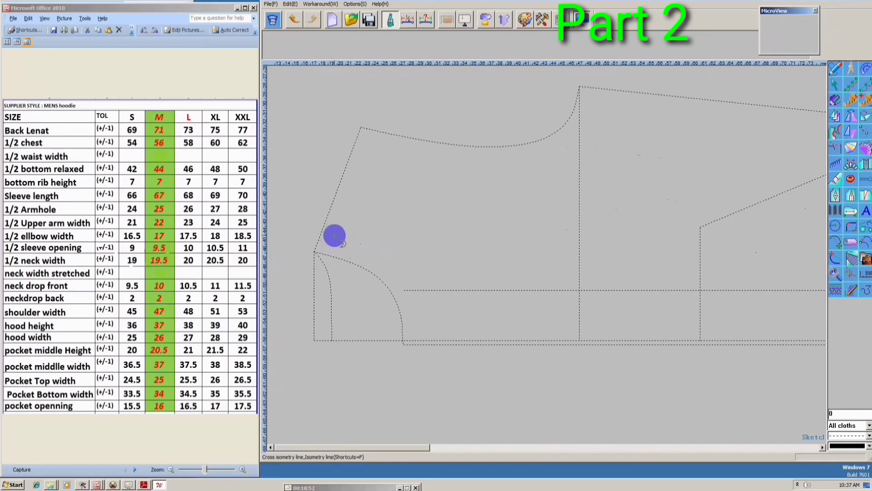
Step: Draw a line from a point 6 cm along the front edge down to the new parallel line
{"action": "key", "text": "f"}
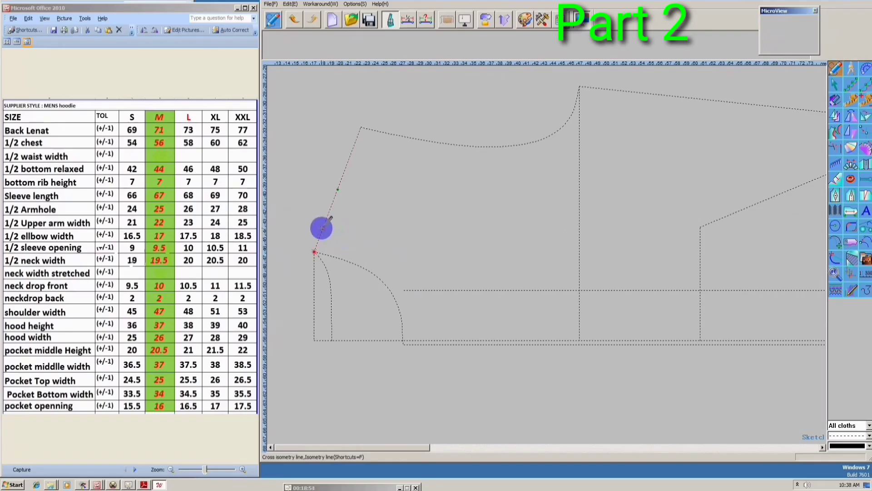
{"action": "left_click", "coordinate": [324, 227]}
{"action": "key", "text": "Return"}
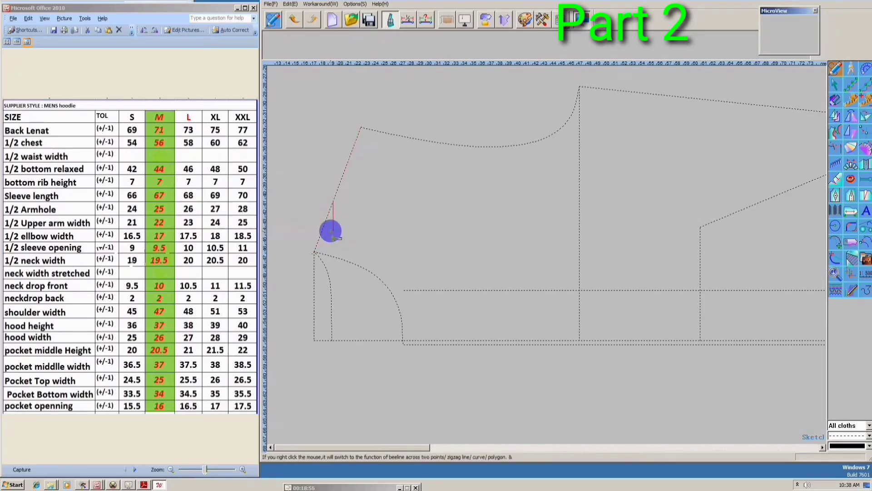
{"action": "left_click", "coordinate": [580, 290]}
{"action": "scroll", "coordinate": [400, 250], "scroll_direction": "down", "scroll_amount": 2}
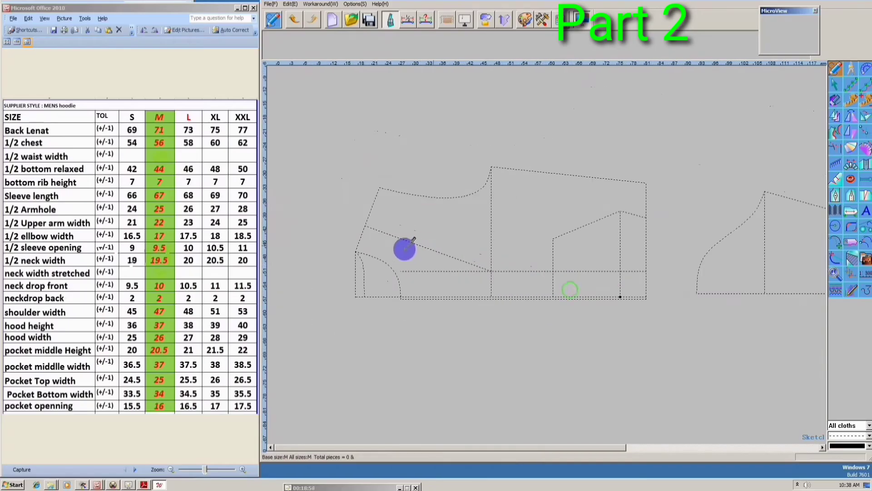
Step: Add two bend points to curve the new slanted front line
{"action": "left_click", "coordinate": [835, 84]}
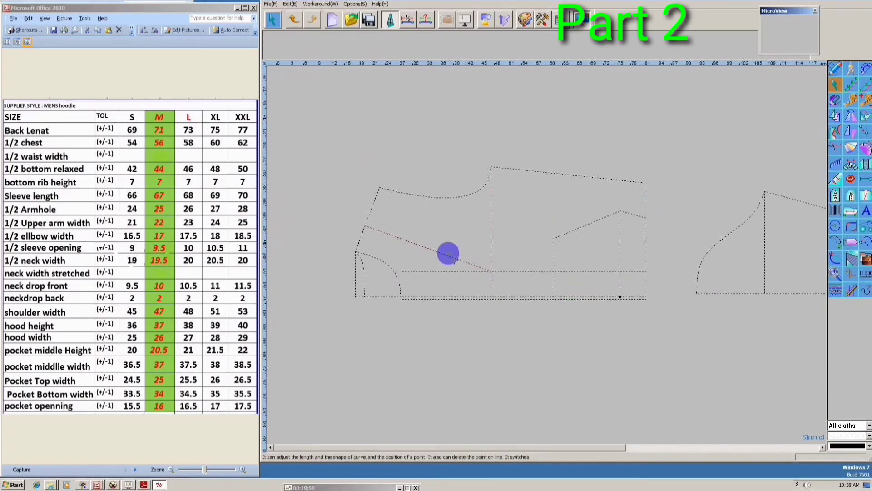
{"action": "scroll", "coordinate": [447, 253], "scroll_direction": "up", "scroll_amount": 2}
{"action": "left_click", "coordinate": [475, 268]}
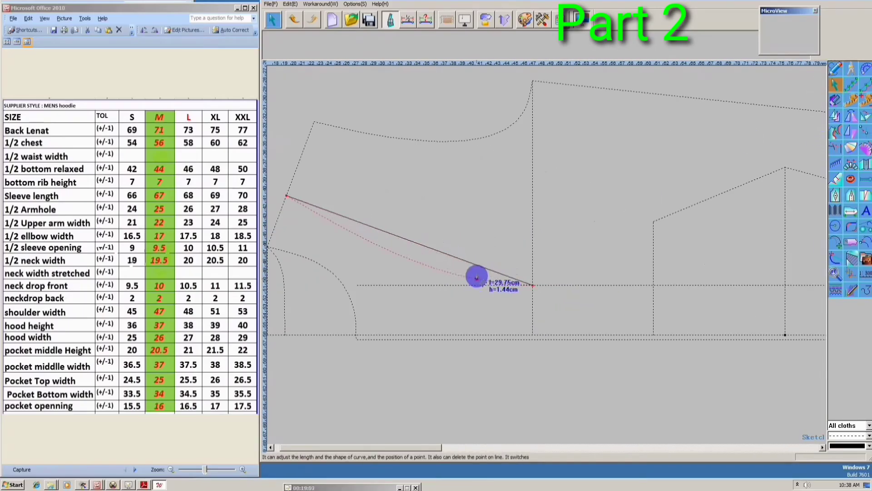
{"action": "left_click", "coordinate": [476, 282]}
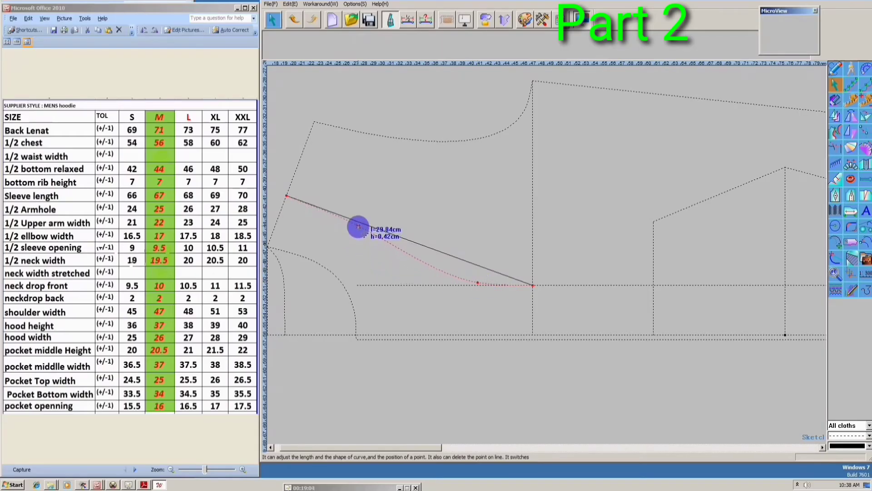
{"action": "left_click", "coordinate": [359, 223]}
{"action": "scroll", "coordinate": [450, 272], "scroll_direction": "up", "scroll_amount": 2}
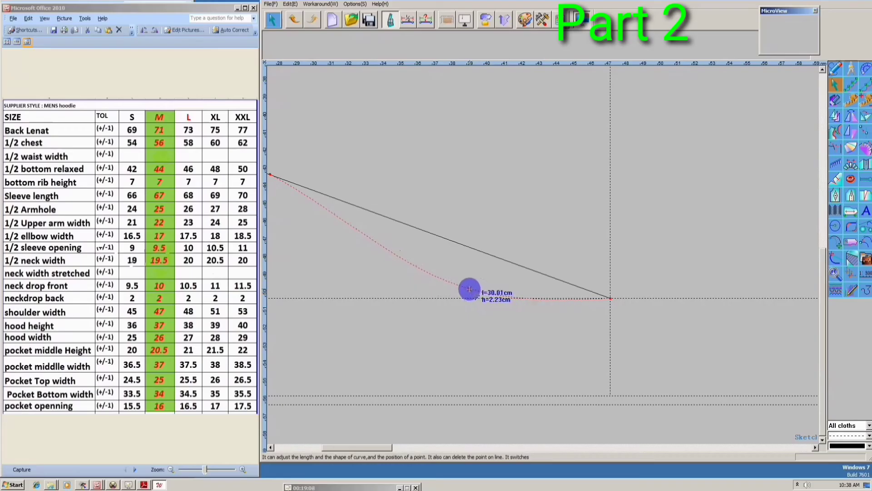
{"action": "scroll", "coordinate": [469, 286], "scroll_direction": "down", "scroll_amount": 2}
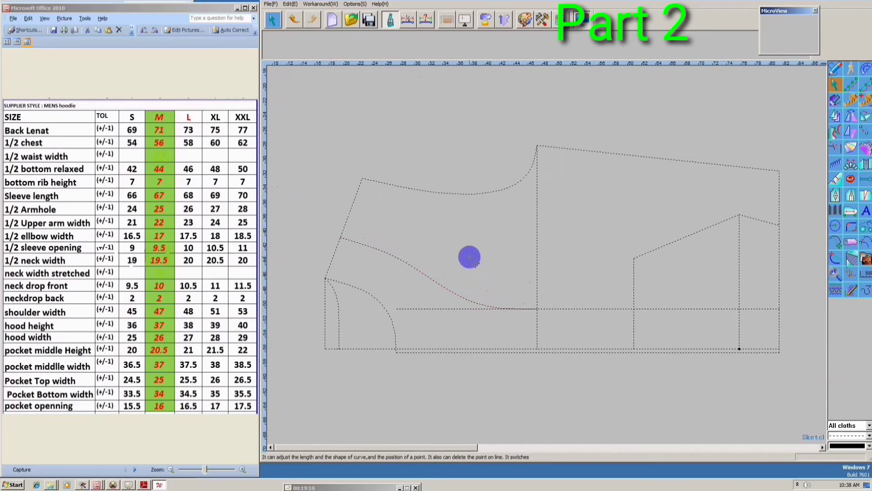
{"action": "right_click", "coordinate": [417, 278]}
Step: With the drafting pen, select the shaped front curve and the bottom hem line
{"action": "left_click", "coordinate": [422, 287]}
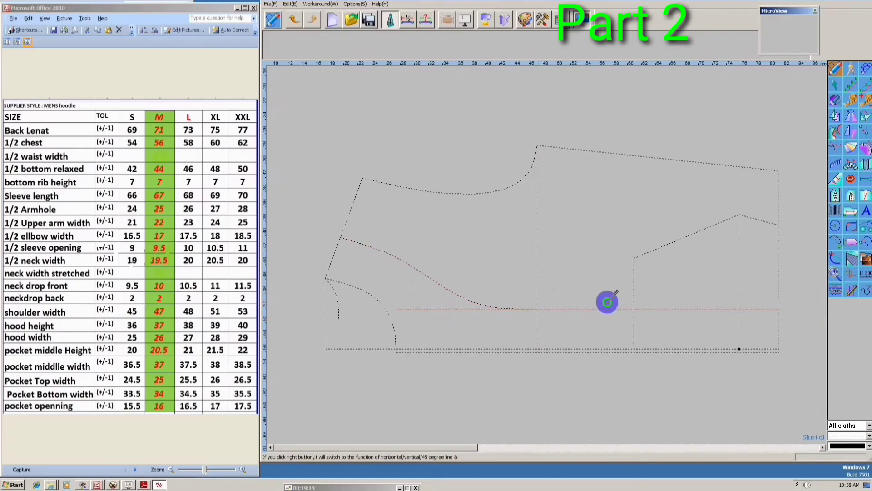
{"action": "left_click", "coordinate": [607, 302]}
{"action": "scroll", "coordinate": [481, 305], "scroll_direction": "up", "scroll_amount": 2}
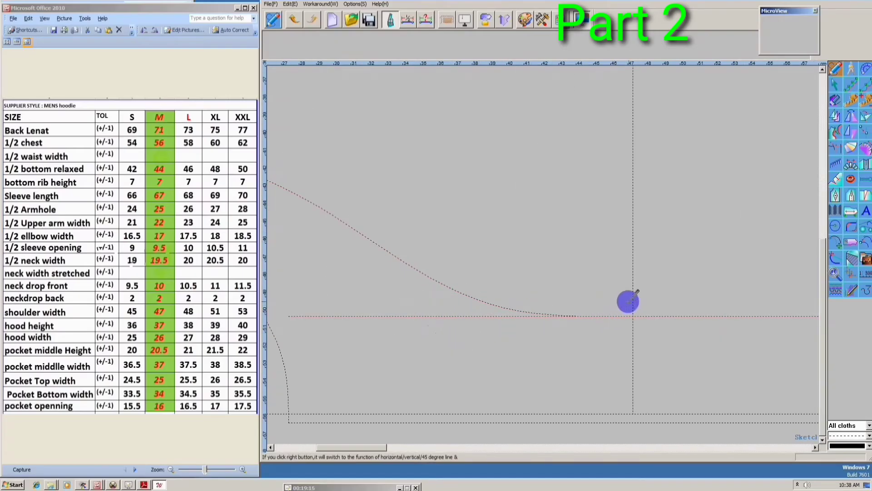
{"action": "left_click", "coordinate": [685, 319]}
{"action": "scroll", "coordinate": [545, 332], "scroll_direction": "down", "scroll_amount": 2}
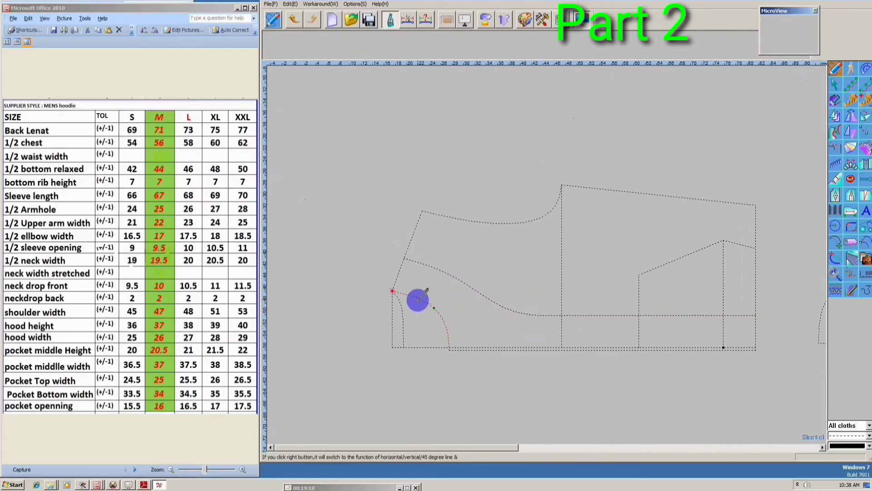
{"action": "left_click", "coordinate": [639, 349]}
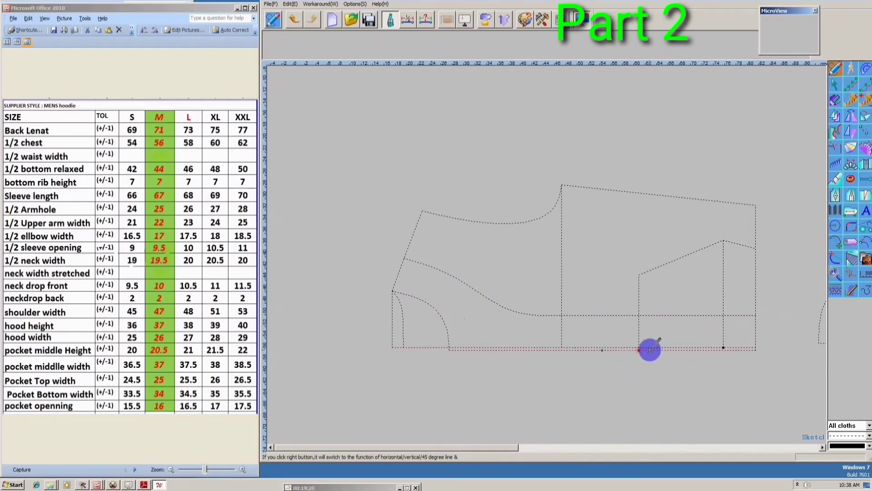
{"action": "scroll", "coordinate": [490, 305], "scroll_direction": "up", "scroll_amount": 1}
{"action": "scroll", "coordinate": [467, 305], "scroll_direction": "up", "scroll_amount": 1}
{"action": "scroll", "coordinate": [451, 304], "scroll_direction": "down", "scroll_amount": 1}
{"action": "scroll", "coordinate": [522, 309], "scroll_direction": "up", "scroll_amount": 1}
Step: Ease the front curve's bend slightly so it sweeps smoothly to the hem
{"action": "left_click", "coordinate": [835, 85]}
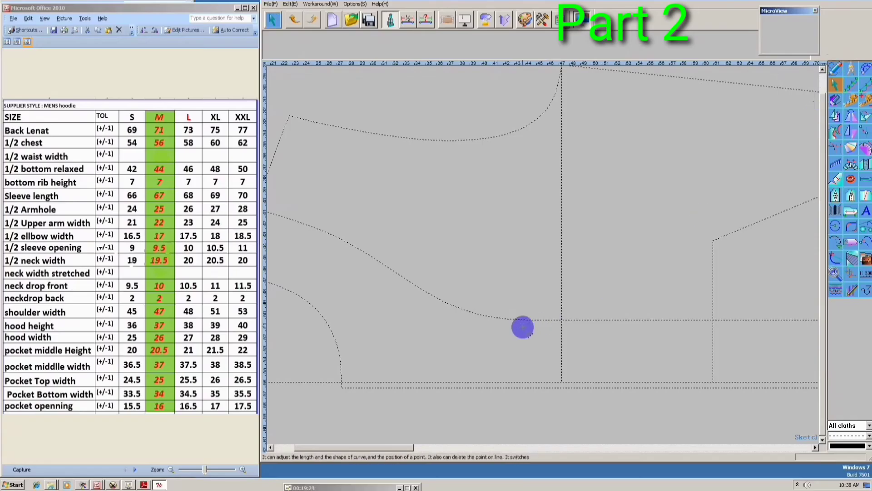
{"action": "left_click", "coordinate": [520, 322]}
{"action": "scroll", "coordinate": [500, 318], "scroll_direction": "up", "scroll_amount": 1}
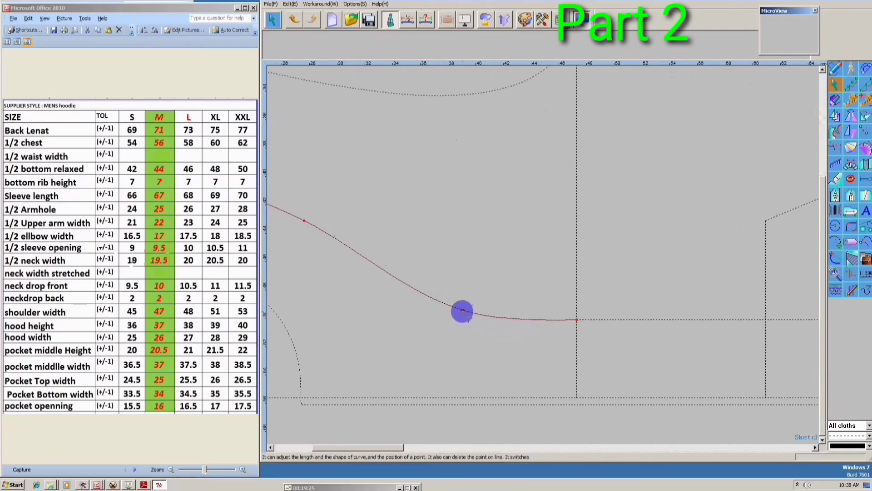
{"action": "left_click_drag", "start_coordinate": [461, 311], "coordinate": [460, 309]}
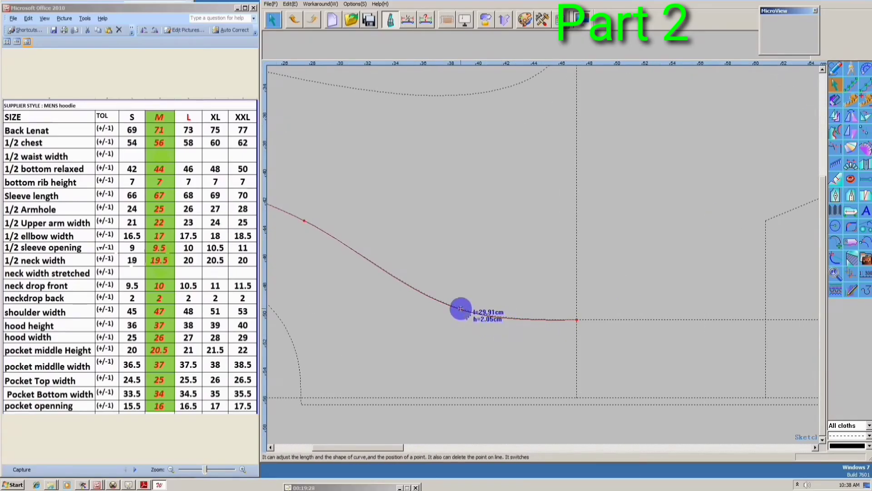
{"action": "scroll", "coordinate": [462, 331], "scroll_direction": "down", "scroll_amount": 2}
{"action": "scroll", "coordinate": [462, 335], "scroll_direction": "down", "scroll_amount": 1}
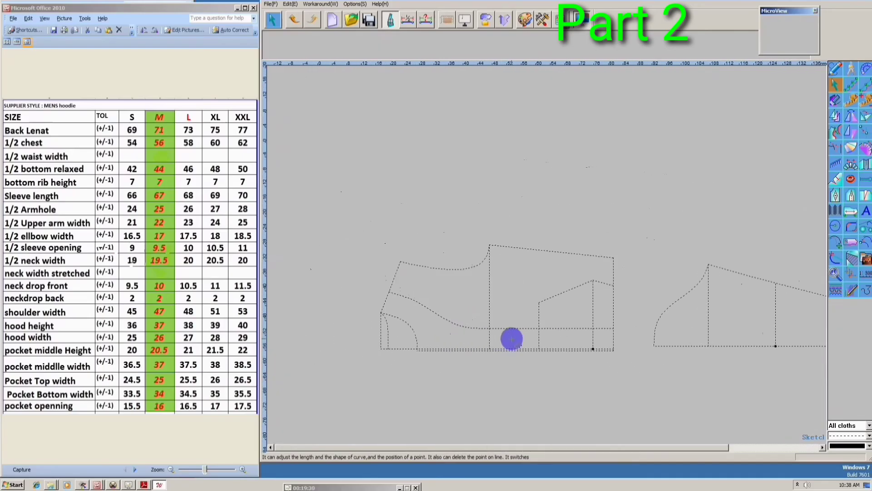
{"action": "scroll", "coordinate": [512, 339], "scroll_direction": "up", "scroll_amount": 1}
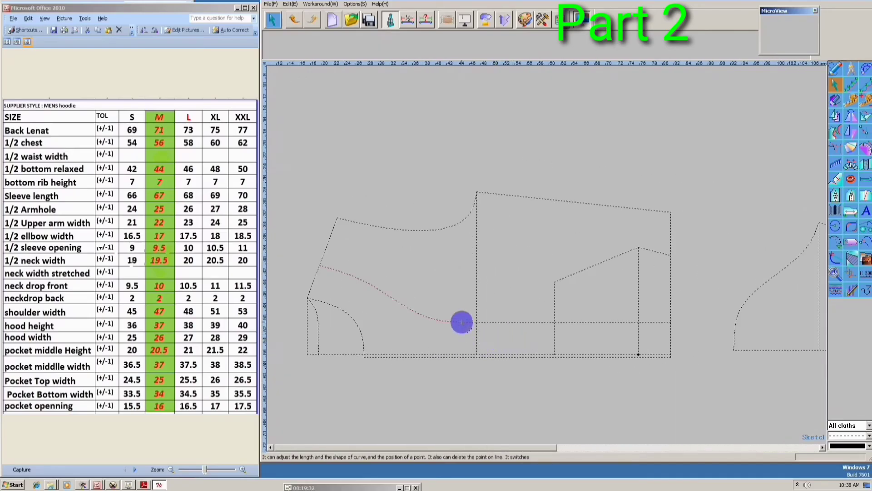
{"action": "scroll", "coordinate": [423, 283], "scroll_direction": "down", "scroll_amount": 1}
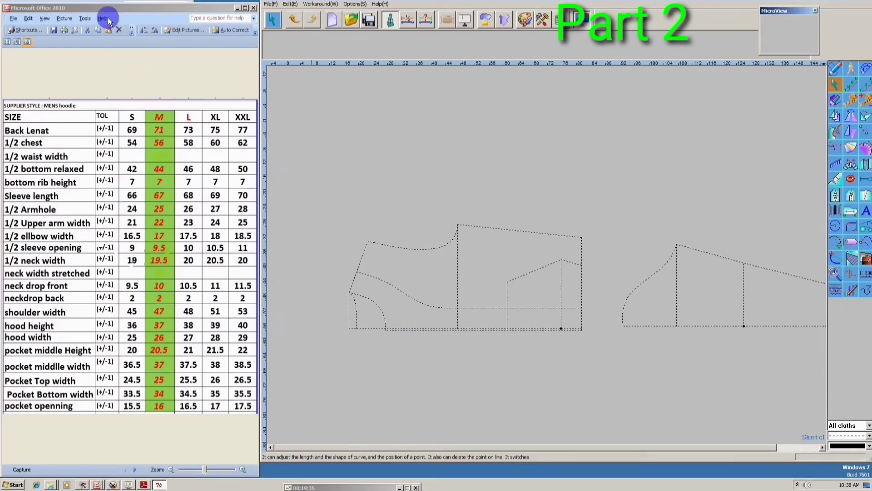
{"action": "left_click", "coordinate": [116, 4]}
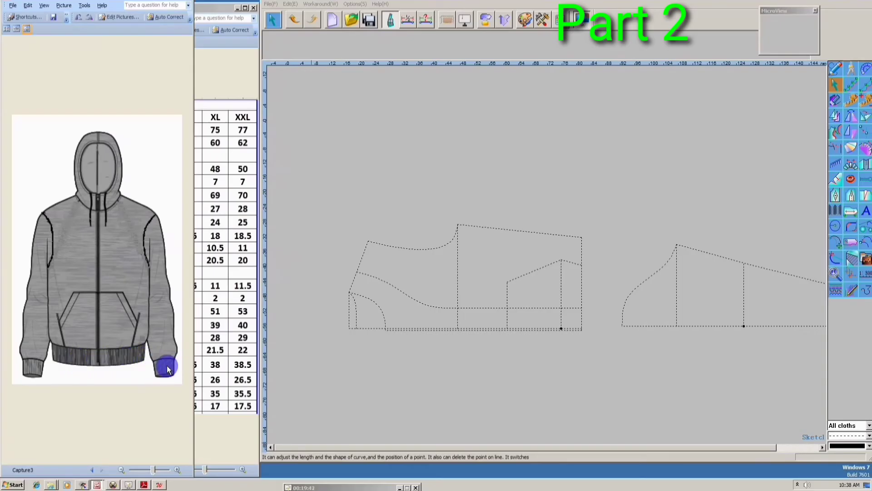
{"action": "scroll", "coordinate": [403, 274], "scroll_direction": "down", "scroll_amount": 2}
{"action": "scroll", "coordinate": [454, 294], "scroll_direction": "up", "scroll_amount": 1}
{"action": "left_click", "coordinate": [228, 48]}
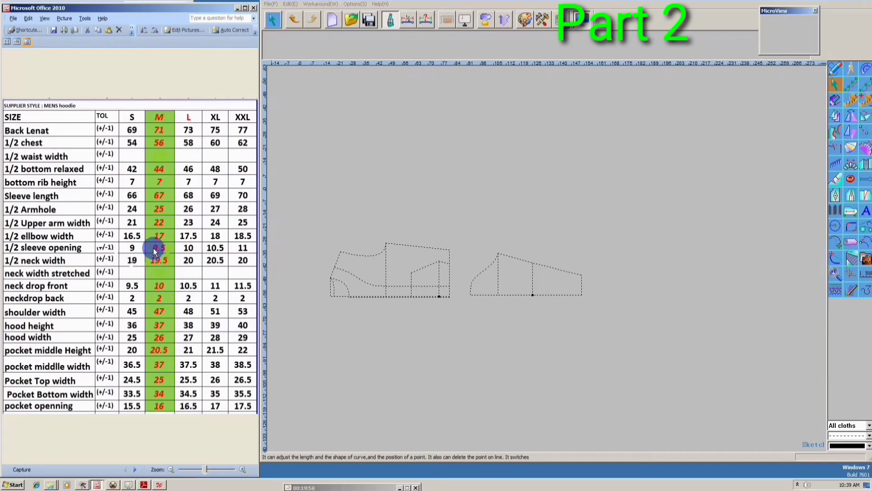
Step: Draw a 14 × 19 cm rectangle to the right of the sleeve
{"action": "scroll", "coordinate": [495, 284], "scroll_direction": "up", "scroll_amount": 2}
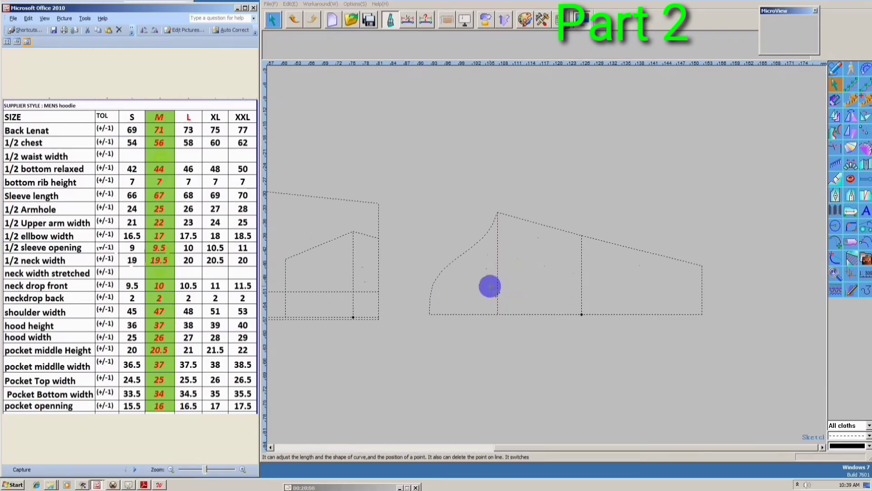
{"action": "right_click", "coordinate": [410, 201]}
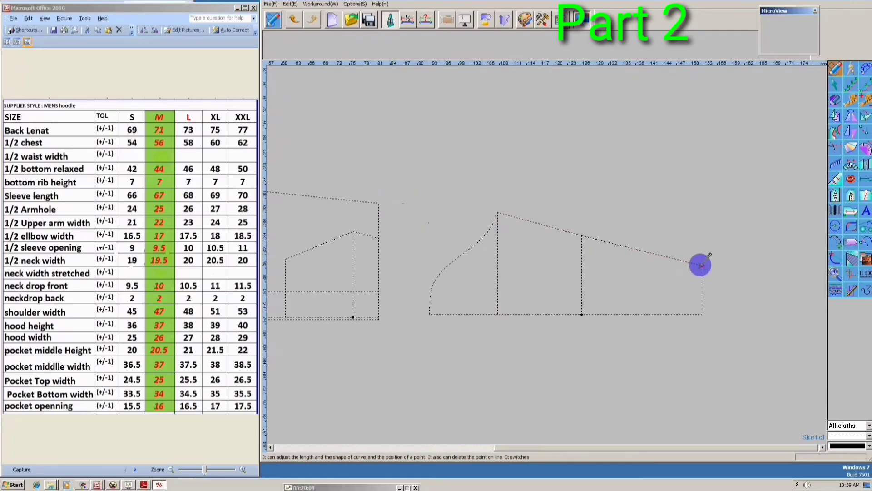
{"action": "left_click_drag", "start_coordinate": [712, 255], "coordinate": [747, 322]}
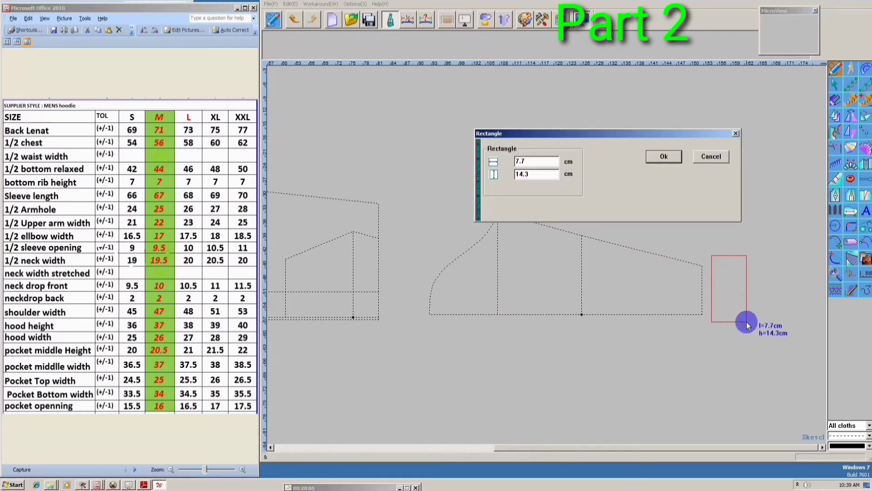
{"action": "mouse_move", "coordinate": [540, 164]}
{"action": "left_mouse_down"}
{"action": "mouse_move", "coordinate": [507, 167]}
{"action": "mouse_move", "coordinate": [526, 175]}
{"action": "left_mouse_up"}
{"action": "type", "text": "14"}
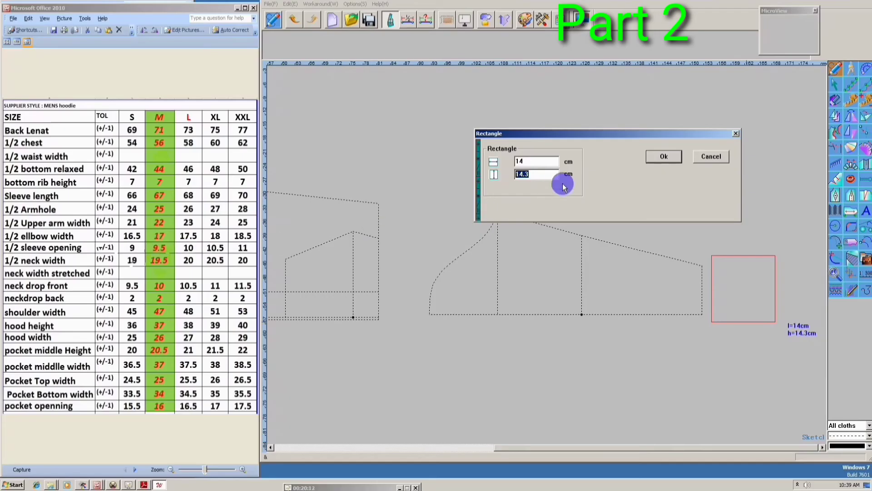
{"action": "type", "text": "1"}
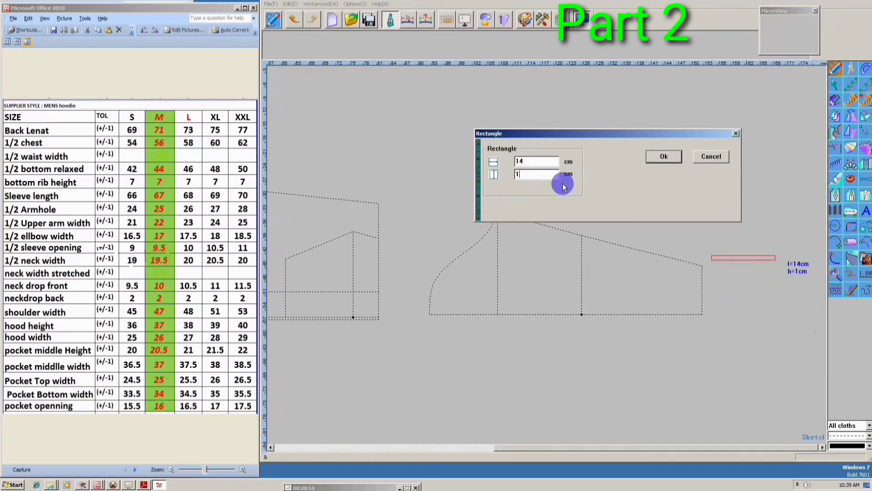
{"action": "type", "text": "9"}
{"action": "key", "text": "Return"}
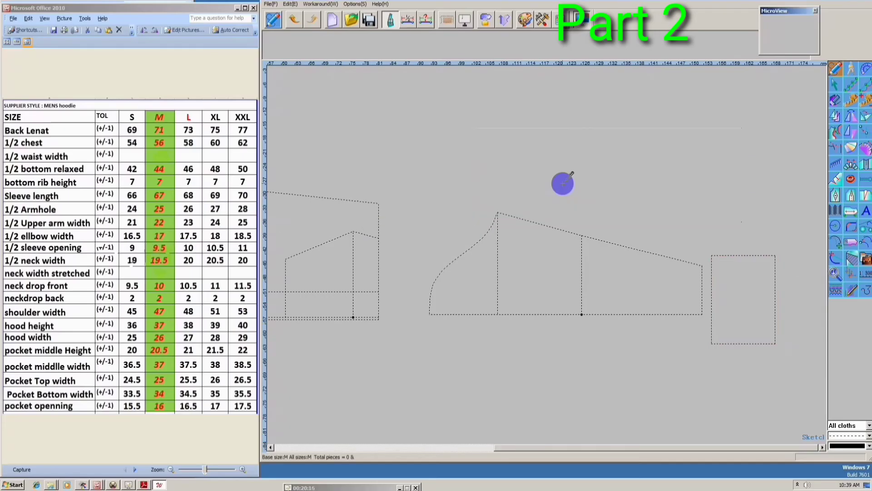
{"action": "scroll", "coordinate": [687, 237], "scroll_direction": "down", "scroll_amount": 2}
{"action": "scroll", "coordinate": [693, 210], "scroll_direction": "up", "scroll_amount": 3}
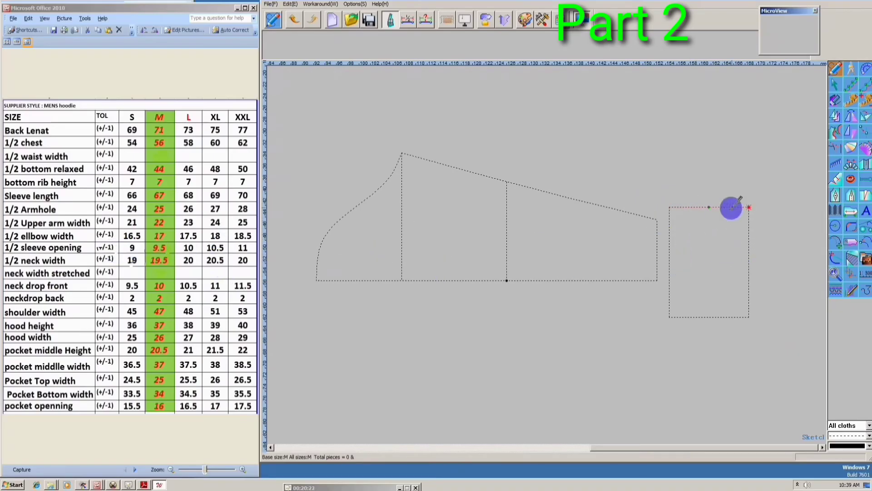
Step: Measure the rectangle's top and side edges, confirming 14 cm and 19 cm
{"action": "right_click", "coordinate": [714, 231], "text": "shift"}
{"action": "double_click", "coordinate": [606, 196]}
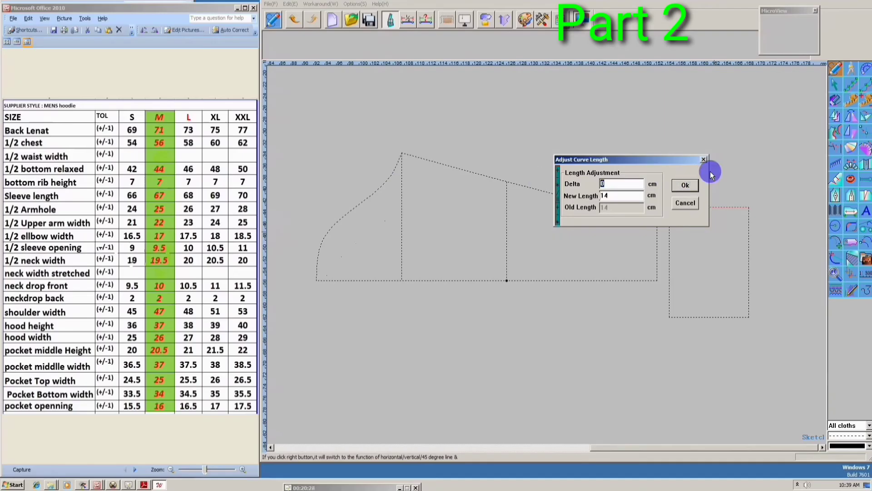
{"action": "left_click", "coordinate": [703, 159]}
{"action": "left_click", "coordinate": [768, 256]}
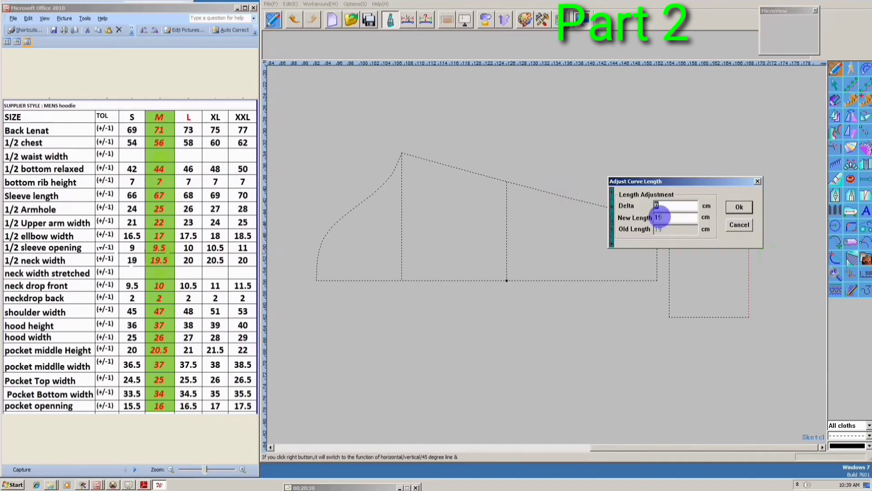
{"action": "left_click", "coordinate": [757, 182]}
{"action": "scroll", "coordinate": [470, 226], "scroll_direction": "down", "scroll_amount": 2}
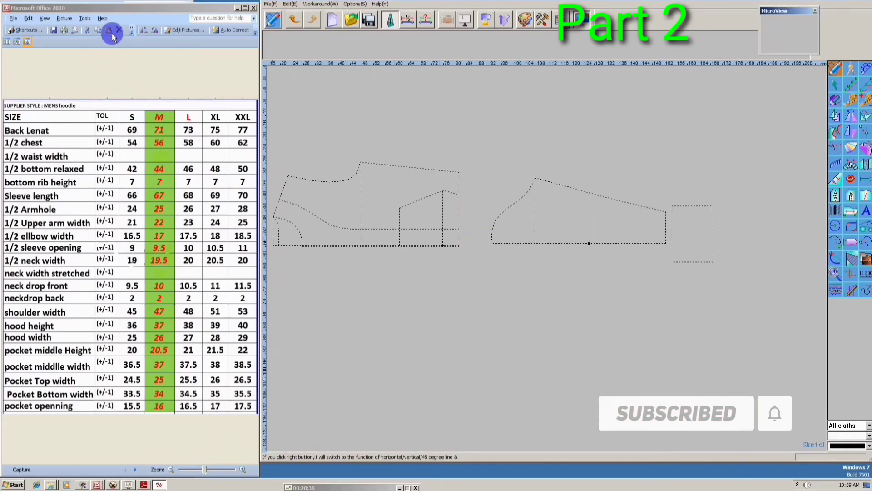
Step: Glance at the hoodie reference picture, then bring the size chart back
{"action": "left_click", "coordinate": [126, 5]}
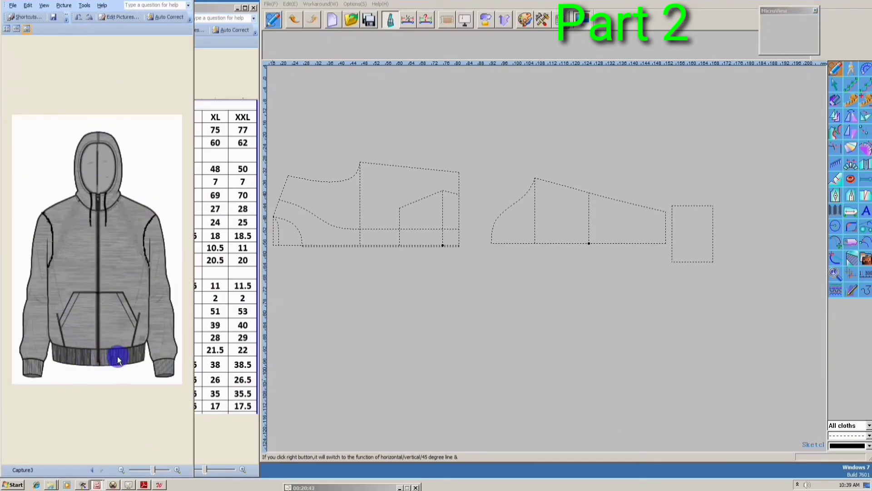
{"action": "left_click", "coordinate": [214, 64]}
{"action": "scroll", "coordinate": [433, 247], "scroll_direction": "up", "scroll_amount": 1}
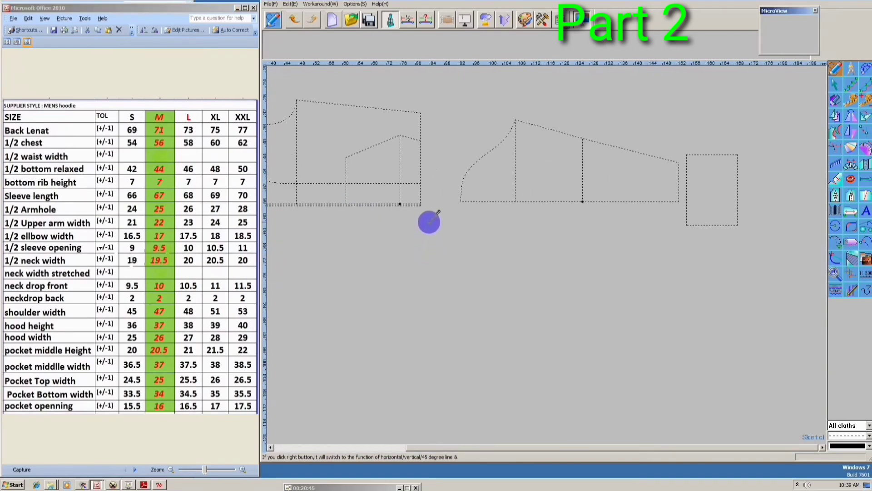
Step: Draw a 14 × 88 cm band rectangle below the body piece
{"action": "left_click_drag", "start_coordinate": [430, 222], "coordinate": [457, 318]}
{"action": "double_click", "coordinate": [251, 157]}
{"action": "type", "text": "1"}
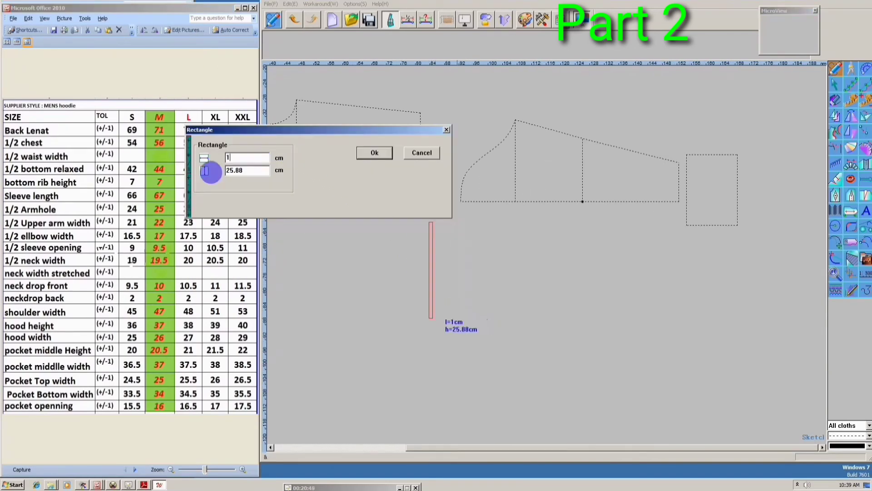
{"action": "type", "text": "4"}
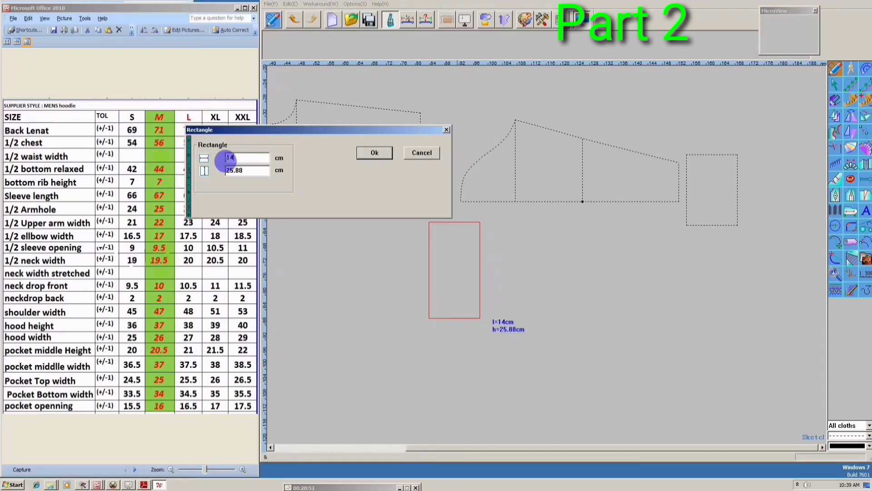
{"action": "left_click_drag", "start_coordinate": [245, 171], "coordinate": [229, 172]}
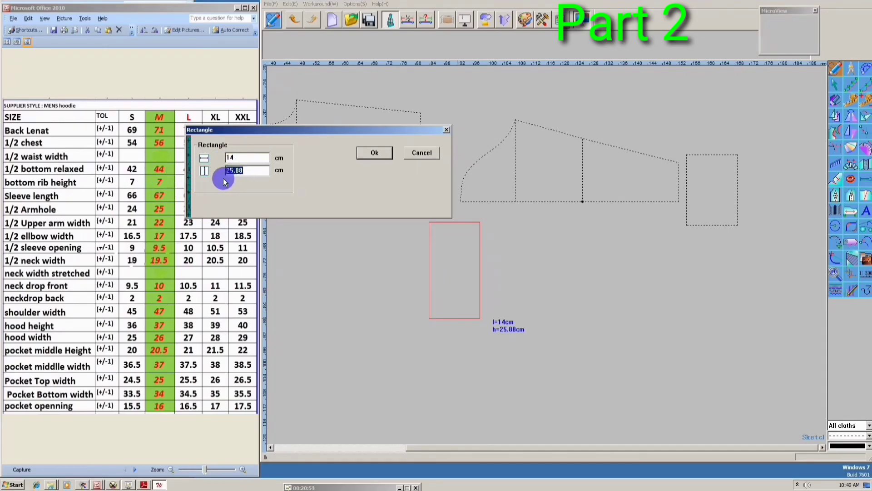
{"action": "type", "text": "88"}
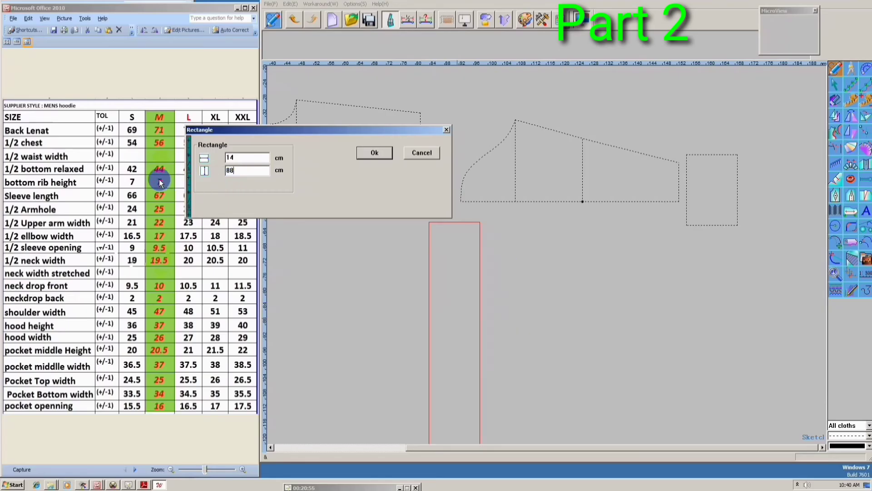
{"action": "left_click", "coordinate": [374, 159]}
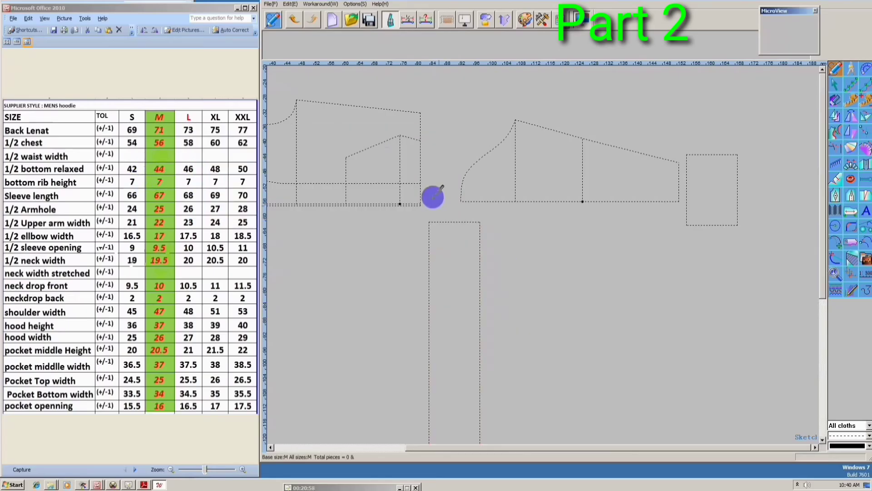
{"action": "scroll", "coordinate": [530, 234], "scroll_direction": "down", "scroll_amount": 3}
{"action": "scroll", "coordinate": [486, 209], "scroll_direction": "up", "scroll_amount": 1}
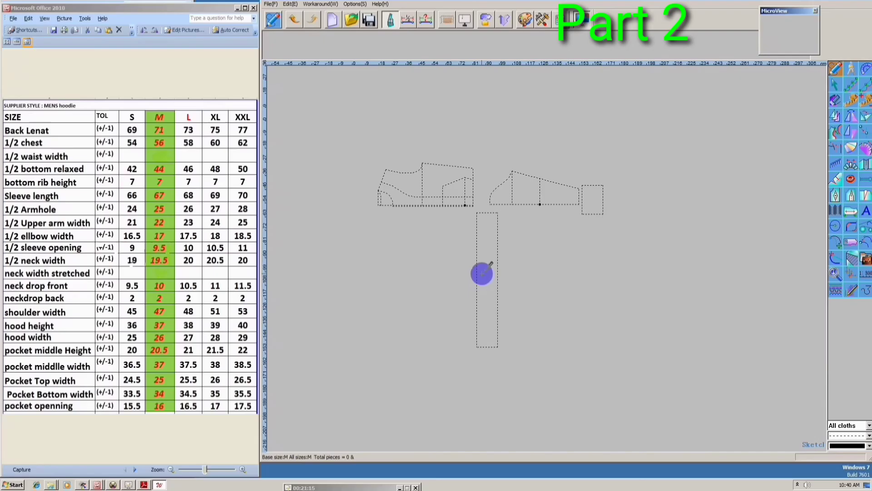
Step: Review the finished pieces, then bring the Capture3 hoodie picture to the front
{"action": "scroll", "coordinate": [487, 245], "scroll_direction": "up", "scroll_amount": 2}
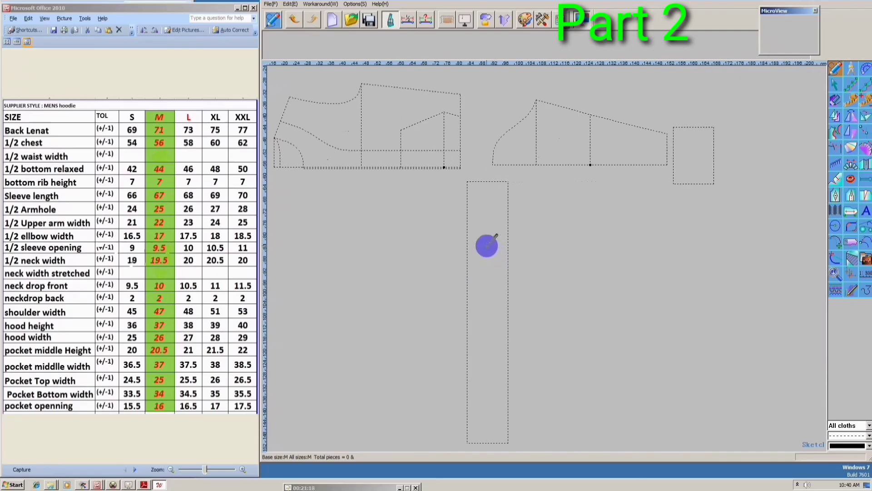
{"action": "scroll", "coordinate": [488, 246], "scroll_direction": "down", "scroll_amount": 1}
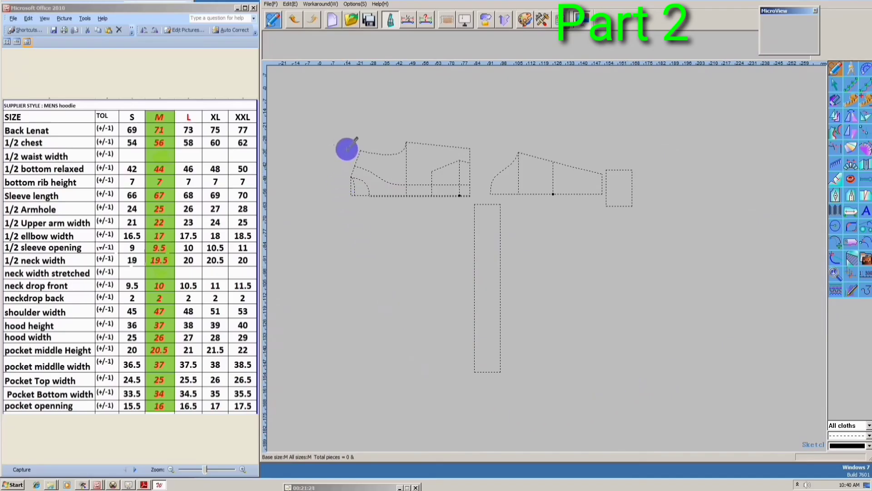
{"action": "left_click", "coordinate": [130, 484]}
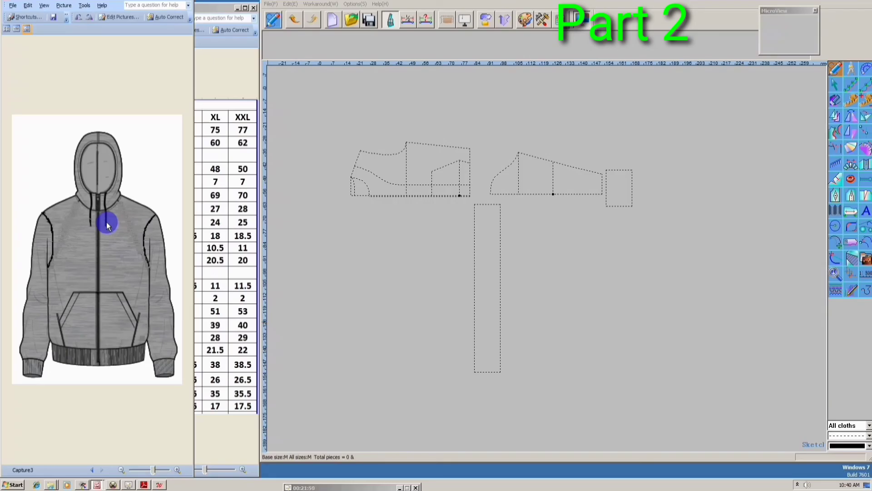
{"action": "scroll", "coordinate": [450, 236], "scroll_direction": "down", "scroll_amount": 1}
{"action": "scroll", "coordinate": [450, 235], "scroll_direction": "up", "scroll_amount": 1}
{"action": "scroll", "coordinate": [448, 236], "scroll_direction": "up", "scroll_amount": 1}
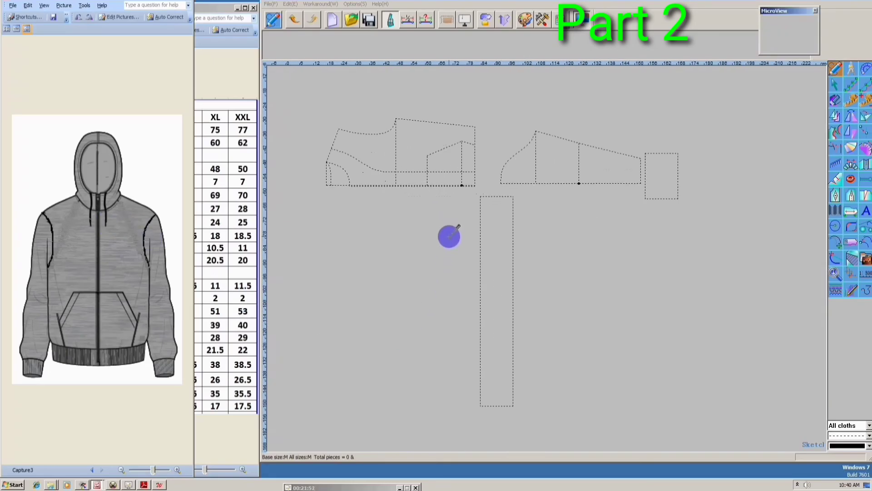
{"action": "scroll", "coordinate": [449, 236], "scroll_direction": "up", "scroll_amount": 1}
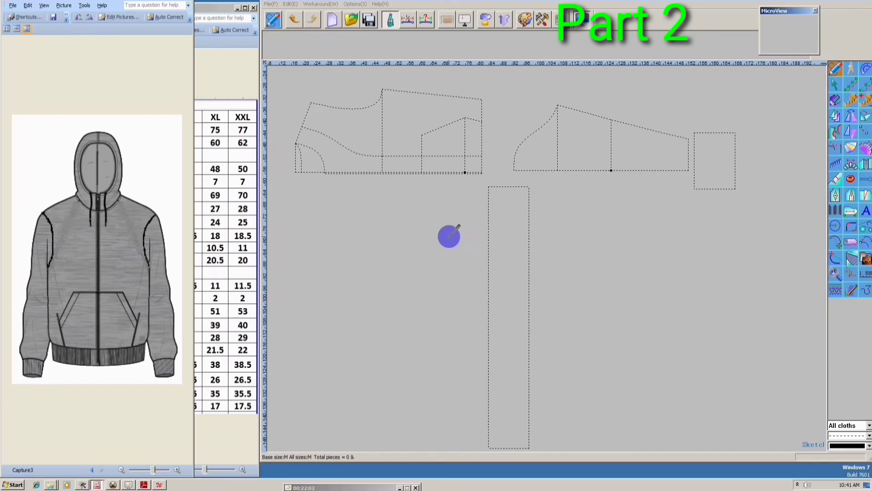
{"action": "scroll", "coordinate": [449, 236], "scroll_direction": "down", "scroll_amount": 1}
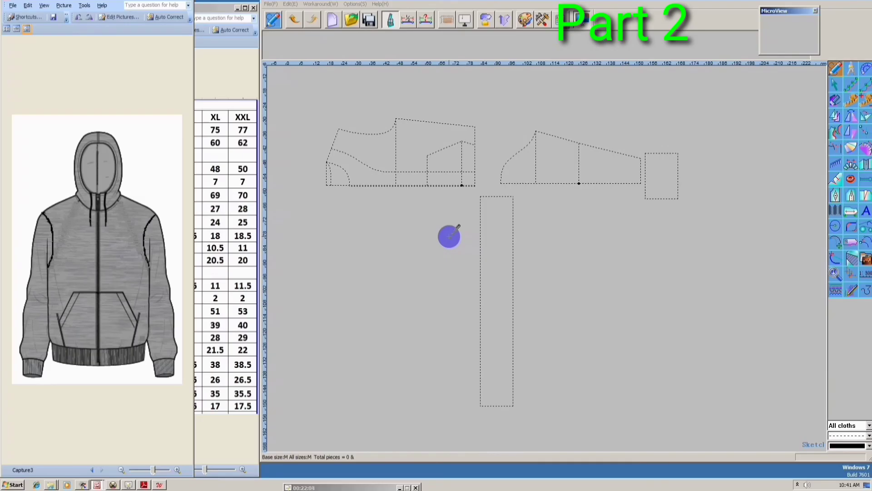